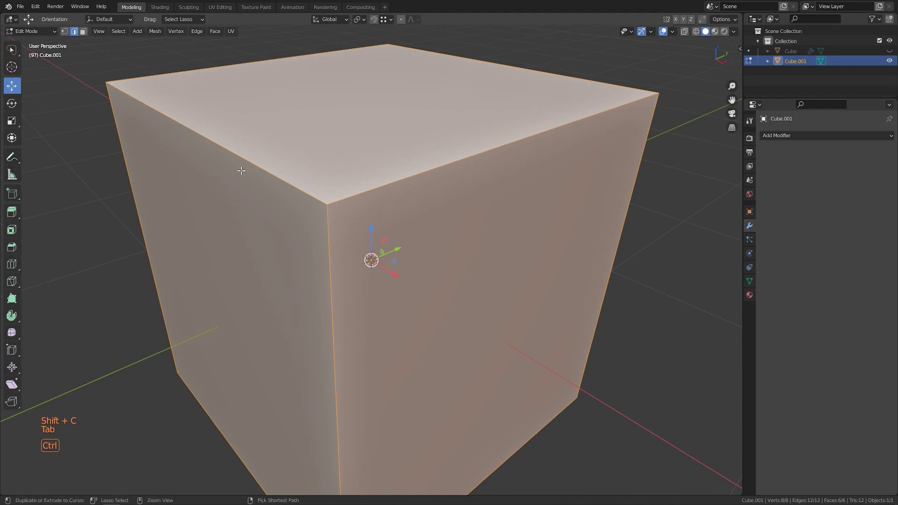
- Cut three centred edge loops through the cube, one across each axis, dividing each side into four quads
right_click(238, 174)
key(ctrl+r)
click(416, 183)
right_click(421, 182)
key(ctrl+r)
click(350, 317)
right_click(350, 316)
key(a)
- Select the three faces around the near upper corner, invert the selection and delete the other faces
key(3)
right_click(295, 291)
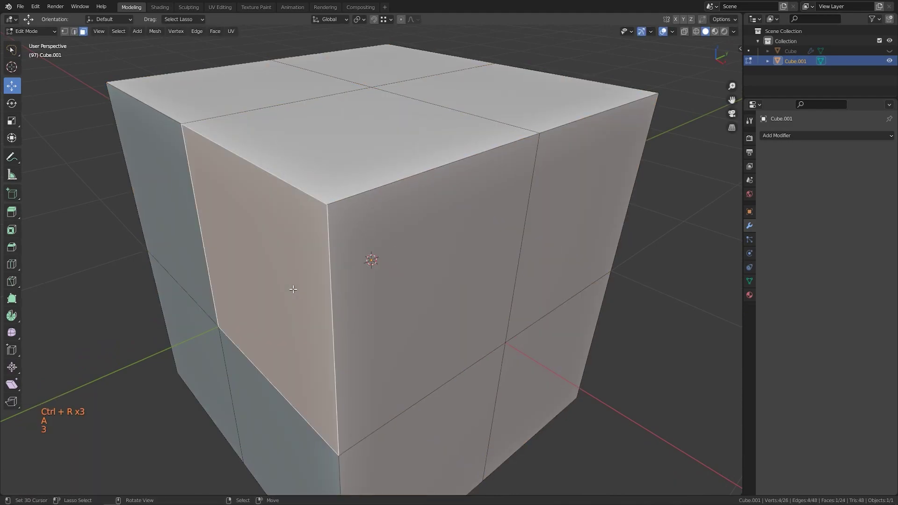
shift+right_click(332, 165)
shift+right_click(413, 252)
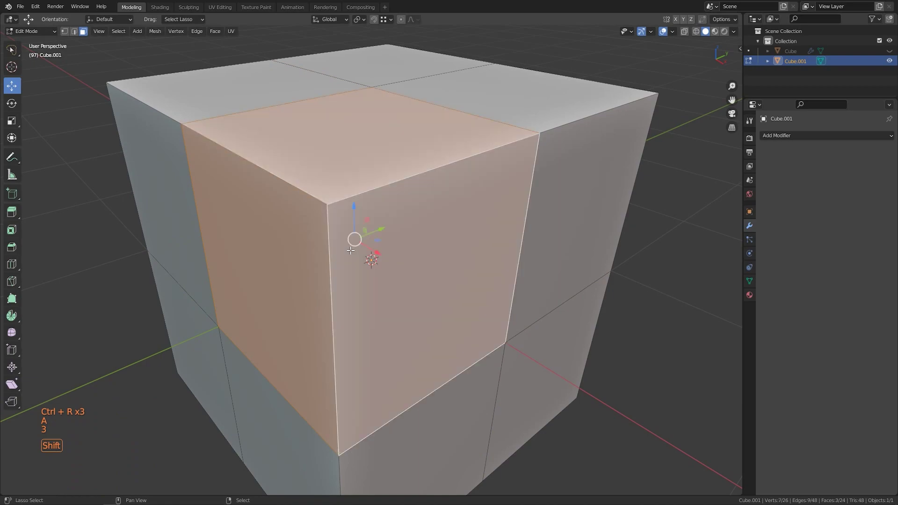
key(ctrl+i)
key(x)
click(493, 284)
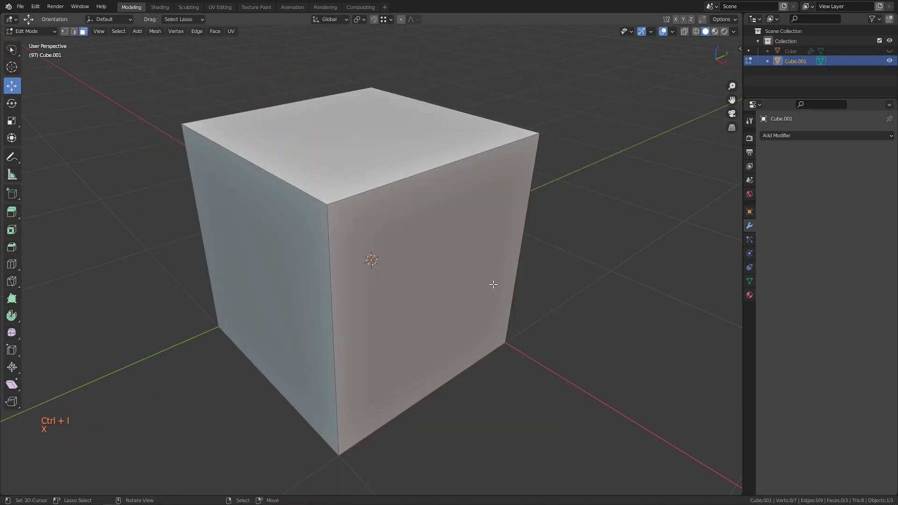
- Cut three centred edge loops through the remaining corner piece, splitting each of its faces into four
key(ctrl+r)
click(400, 180)
right_click(401, 180)
key(ctrl+r)
click(264, 178)
right_click(263, 178)
key(ctrl+r)
click(335, 237)
right_click(335, 237)
key(a)
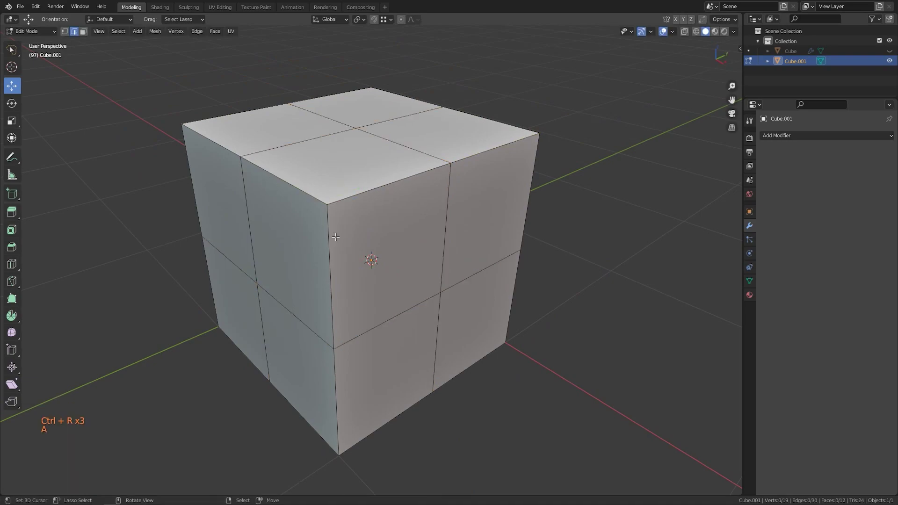
- Bevel the front corner vertex with two segments, extending it to the midpoints of the adjoining edges
key(1)
click(328, 204)
key(shift+ctrl+b)
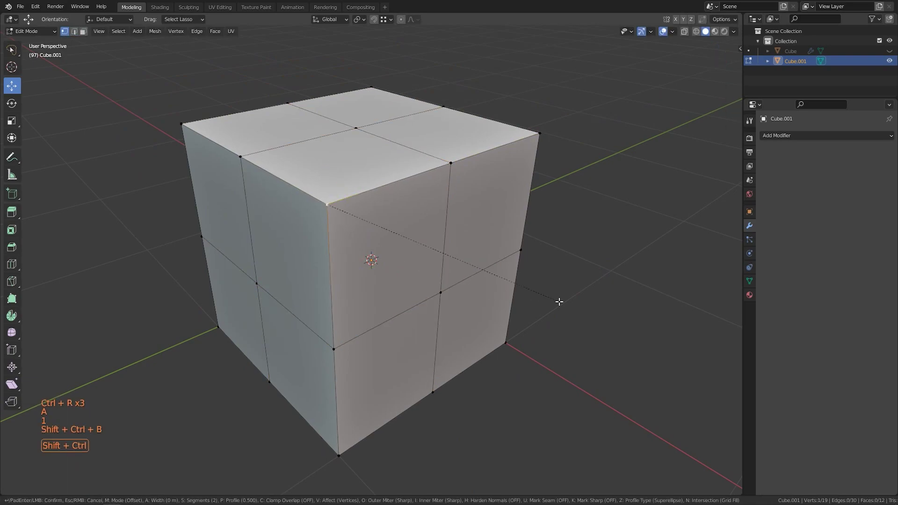
click(129, 396)
- Select the whole mesh and merge its vertices by distance
key(a)
key(a)
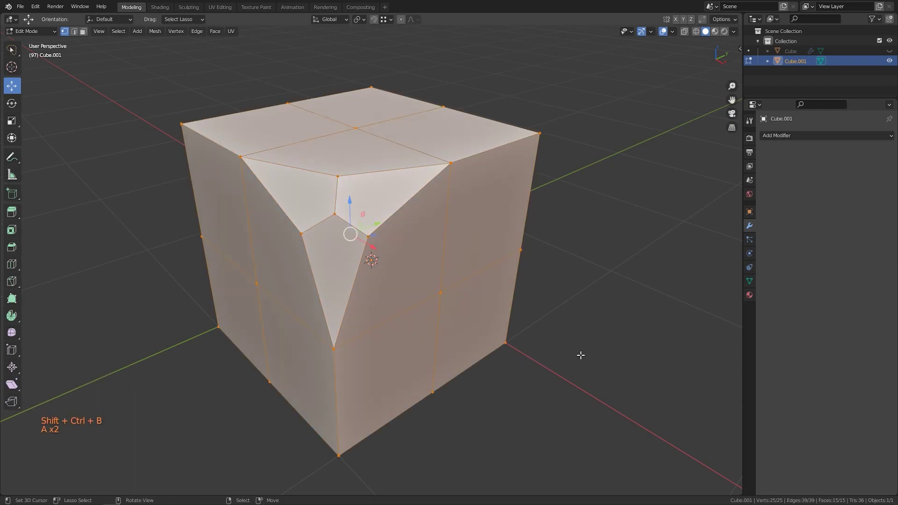
key(m)
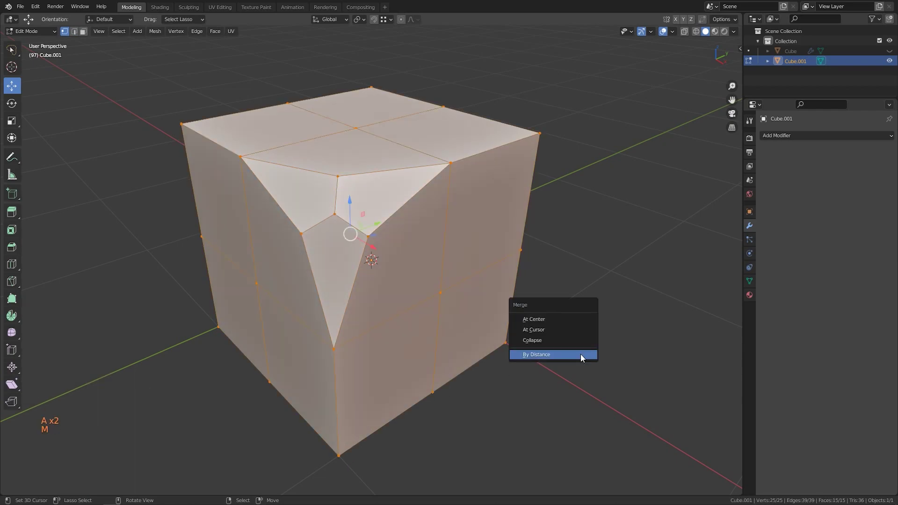
click(581, 357)
key(a)
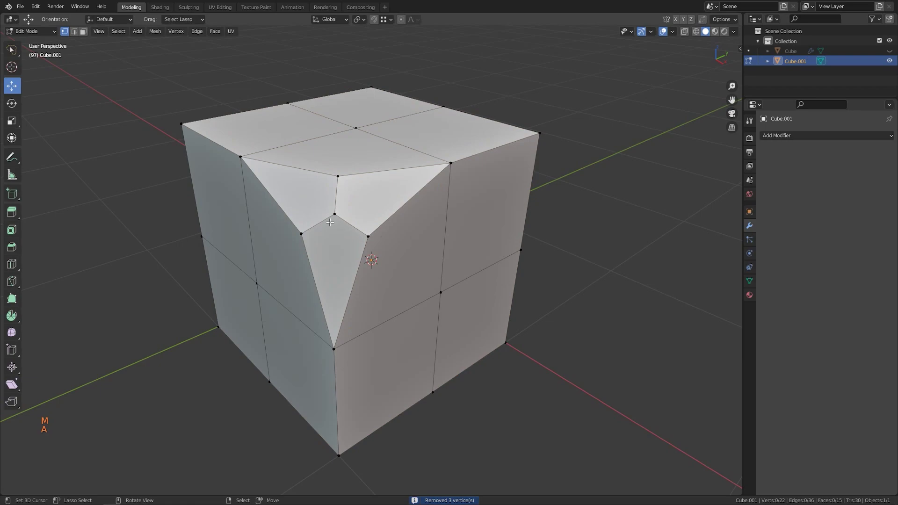
- Bevel the outer cube edges and the edges bordering the corner facets with two segments, about 0.053 m wide
key(2)
click(208, 138)
shift+click(292, 178)
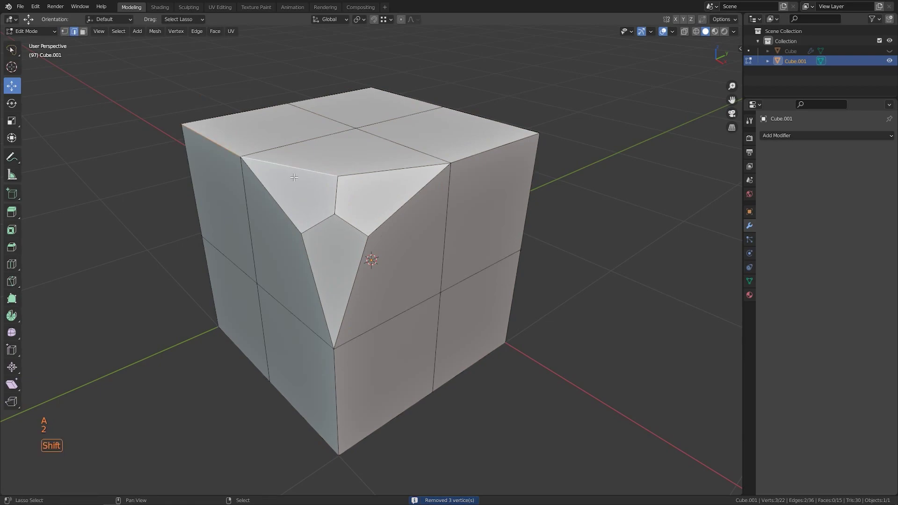
shift+click(402, 171)
shift+click(495, 148)
shift+click(408, 200)
shift+click(351, 292)
shift+click(331, 382)
shift+click(336, 197)
shift+click(351, 226)
key(ctrl+b)
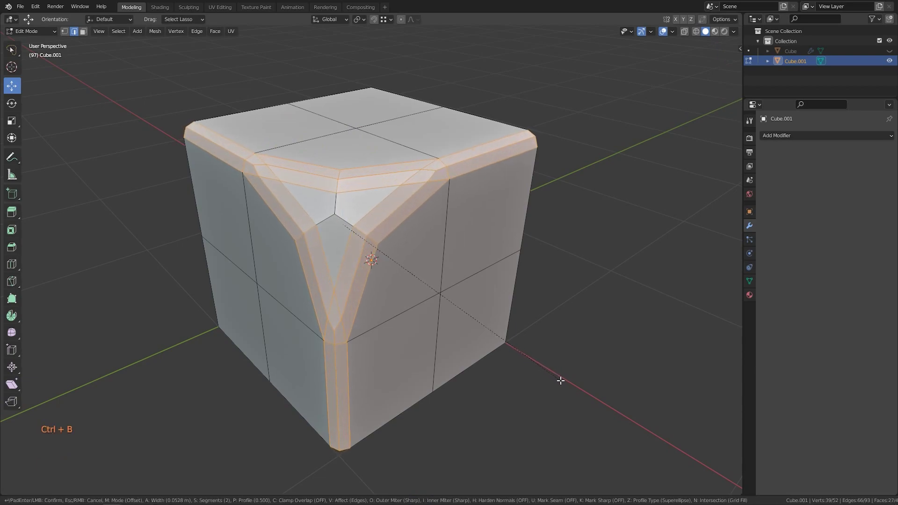
click(560, 381)
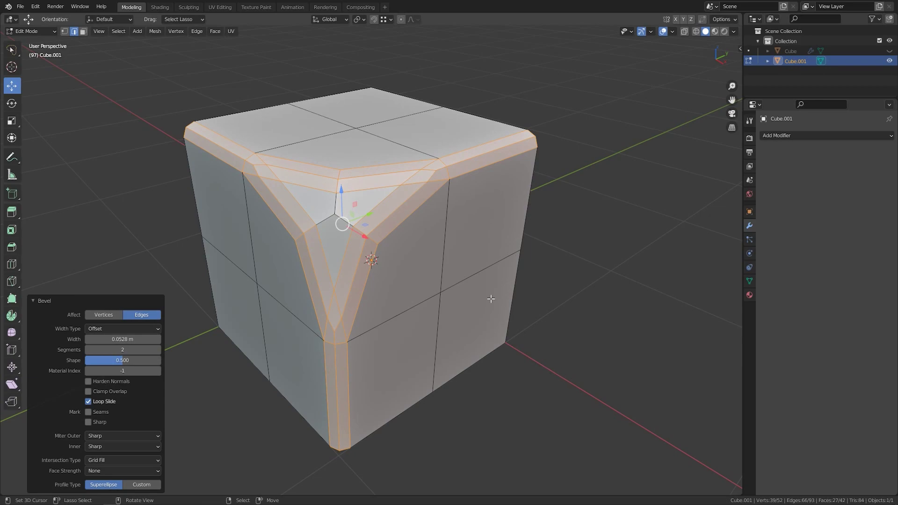
- Select the three inner edge loops the bevel left on the corner facets and dissolve them
key(alt+a)
alt+click(356, 192)
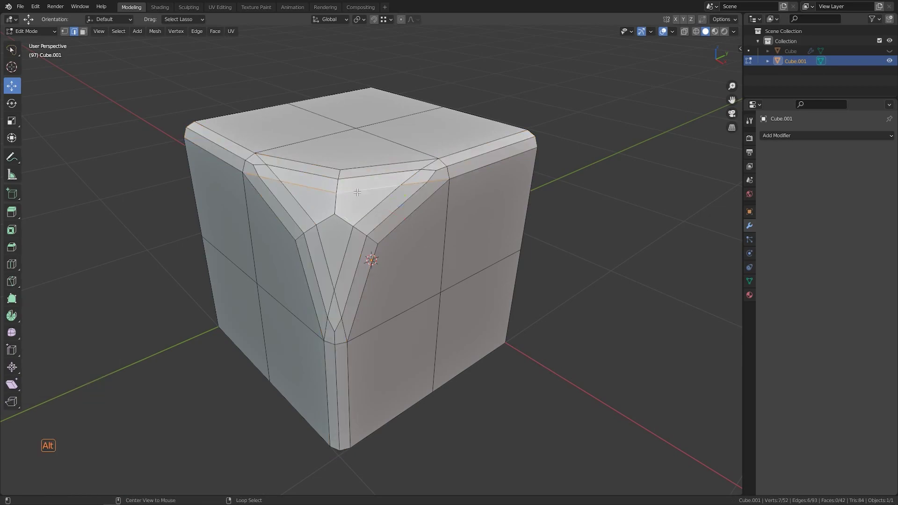
alt+shift+click(325, 240)
alt+shift+click(346, 243)
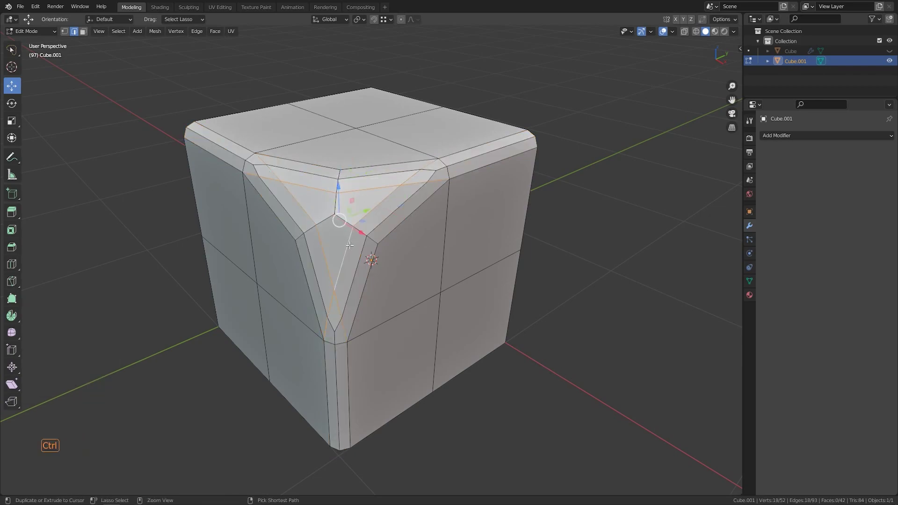
key(ctrl+x)
- Slide the loose vertex at each of the three corner-facet tips along its edge onto the neighbouring bevel vertex
key(1)
click(252, 165)
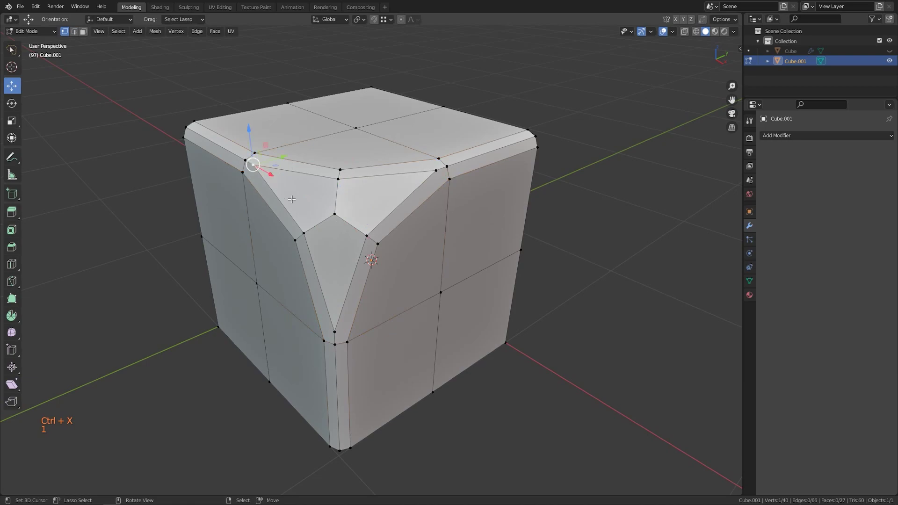
key(g)
key(g)
click(222, 158)
right_click(437, 178)
key(g)
key(g)
click(469, 162)
right_click(337, 324)
key(g)
right_click(368, 422)
- Merge all vertices by distance to weld the three slid vertices to their neighbours
key(a)
key(a)
key(m)
click(526, 368)
- Add a Mirror modifier on the X, Y and Z axes and apply it in Object Mode
click(769, 135)
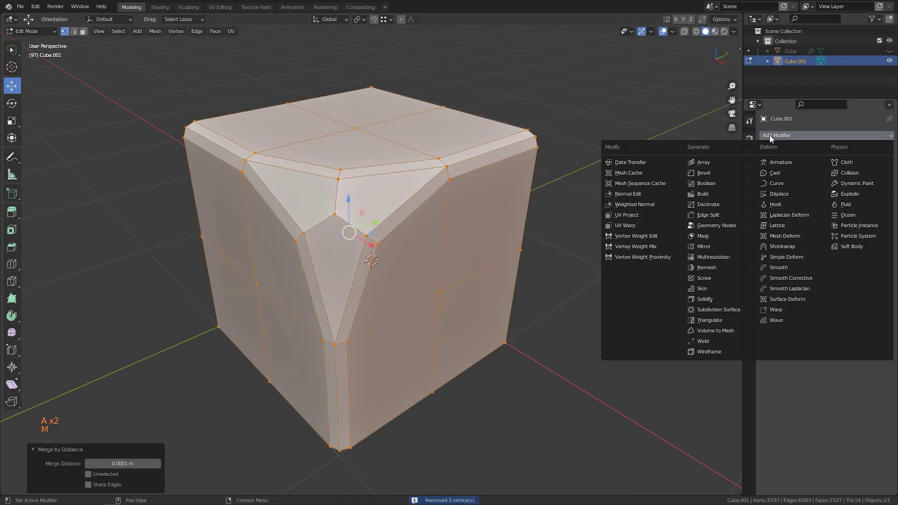
click(704, 246)
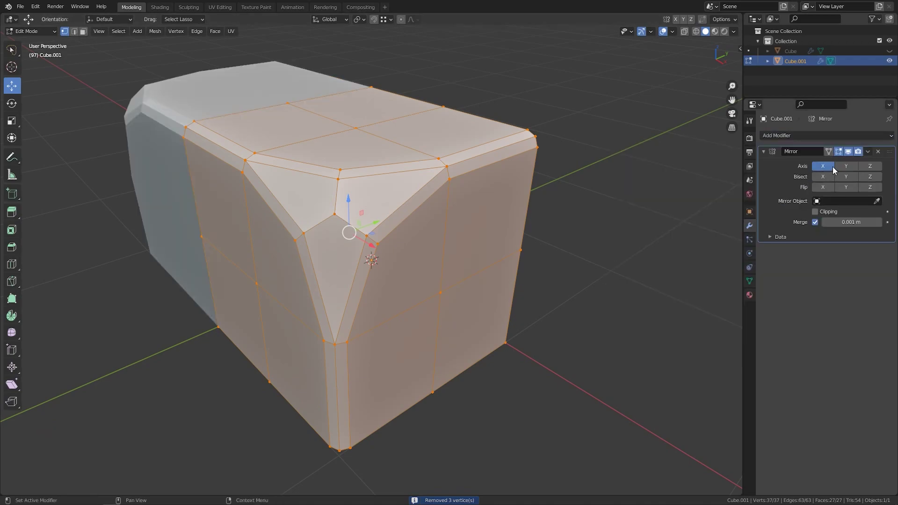
drag(846, 166, 866, 166)
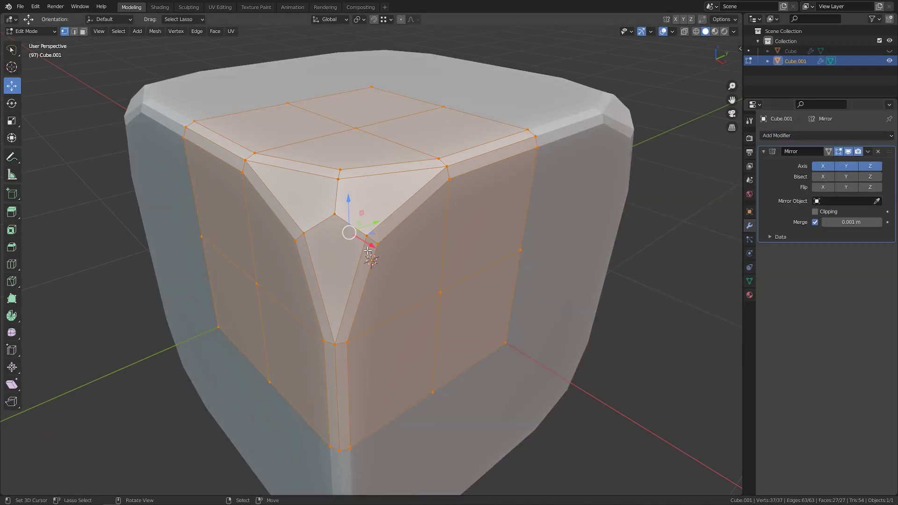
key(Tab)
key(ctrl+a)
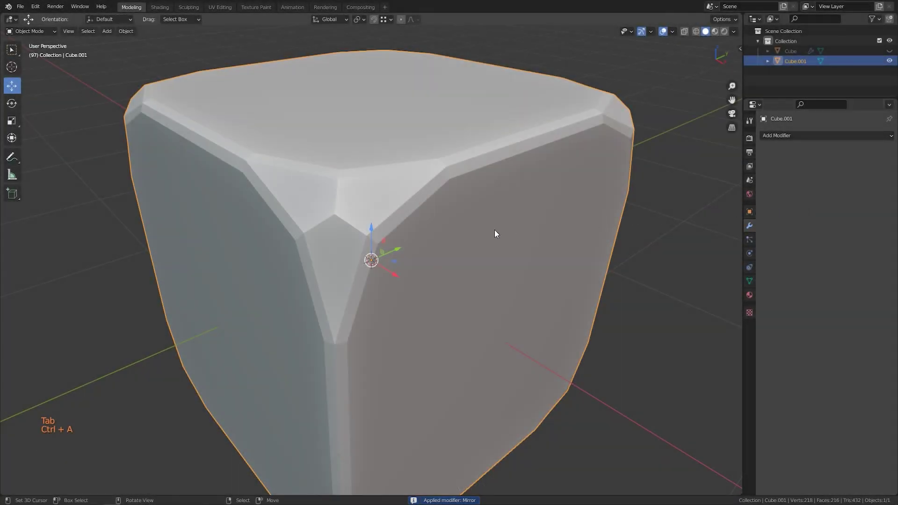
- In Edit Mode, bevel the upper-left inner grid vertex of one side by 0.2 m with two segments
key(Tab)
middle_drag(225, 281, 236, 250)
key(a)
click(206, 223)
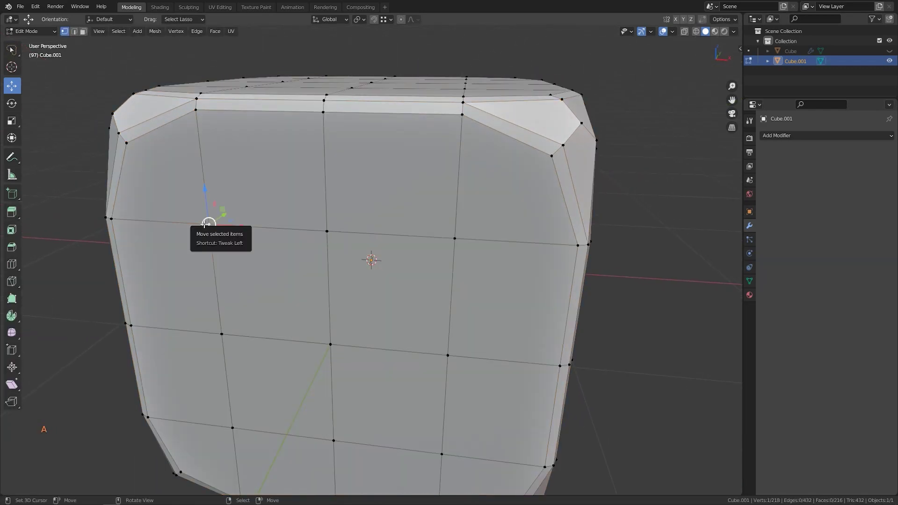
key(shift+ctrl+b)
text(0.2)
key(Return)
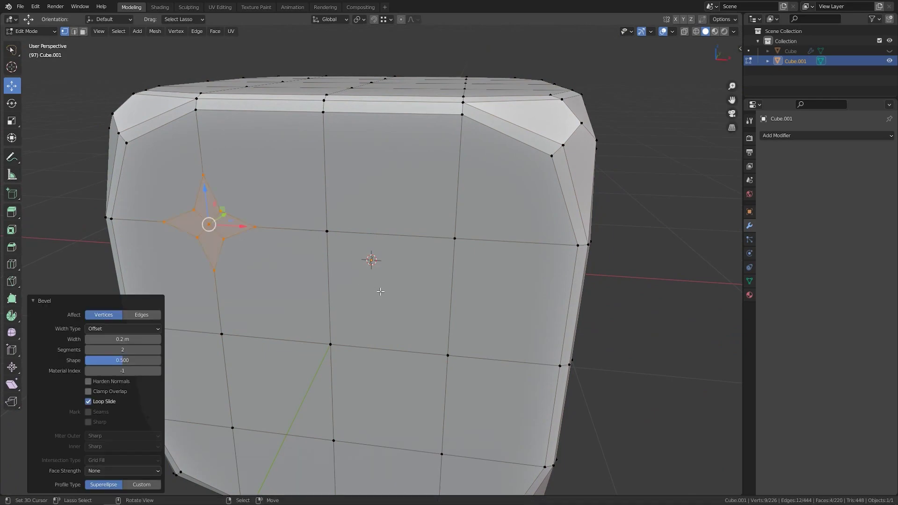
- Repeat the vertex bevel on that side's other three inner corner vertices and on three diagonal grid vertices of another side
click(449, 241)
key(shift+r)
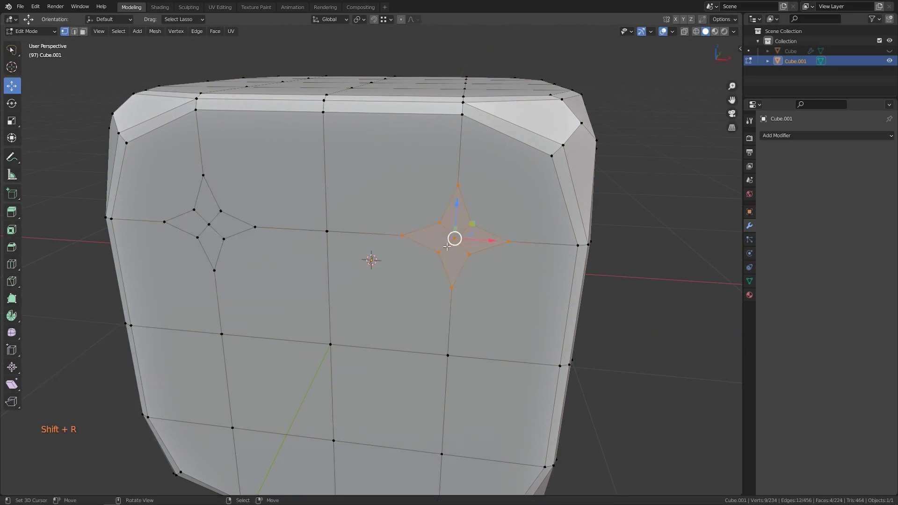
click(232, 427)
key(shift+r)
click(442, 454)
middle_drag(457, 456, 439, 325)
click(408, 303)
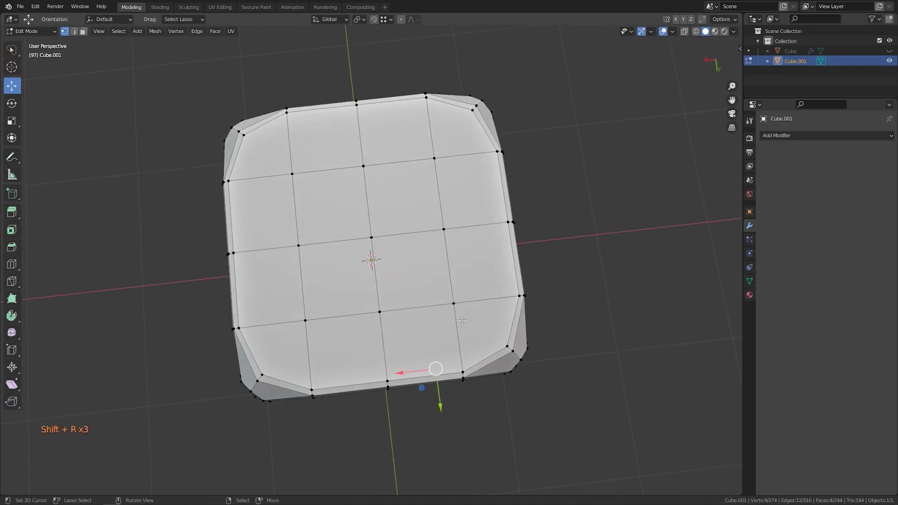
- Repeat the vertex bevel on the centre and four inner corner vertices of this face, and on two diagonal vertices of another side
click(292, 174)
key(shift+r)
click(371, 238)
key(shift+r)
click(435, 158)
key(shift+r)
click(305, 320)
key(shift+r)
alt+middle_drag(329, 306, 337, 299)
key(shift+r)
- Repeat the vertex bevel on two columns of three grid vertices for the six-pip side
click(421, 367)
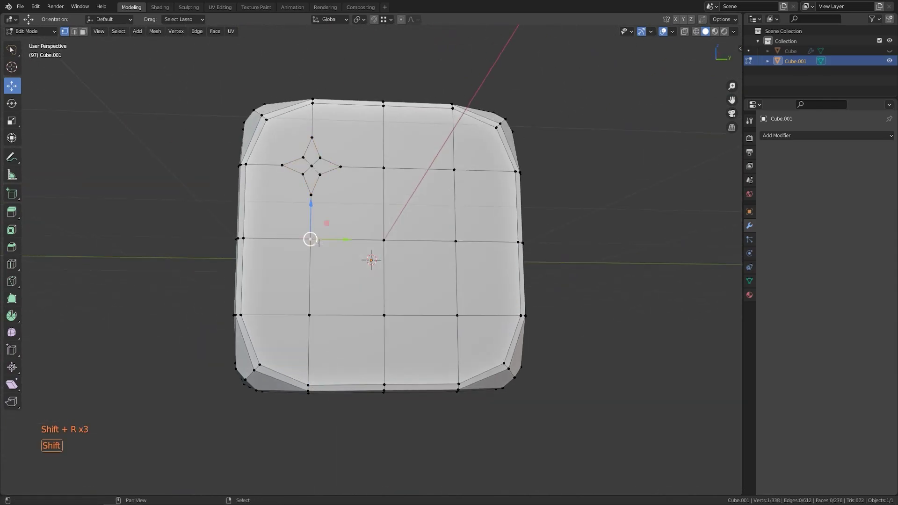
key(shift+r)
click(309, 315)
key(shift+r)
click(457, 315)
key(shift+r)
click(455, 242)
key(shift+r)
click(454, 170)
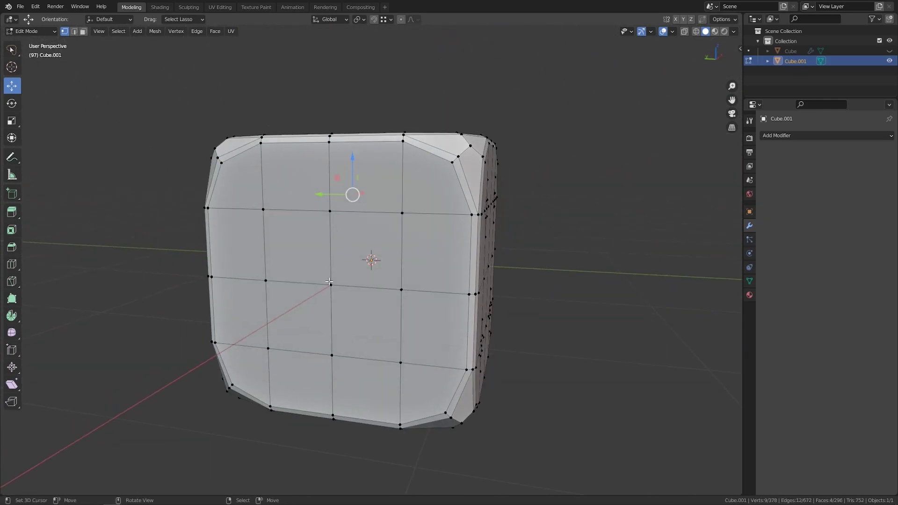
- Repeat the vertex bevel on the centre vertex of the last side and round the result with LoopTools Circle
click(329, 281)
key(shift+r)
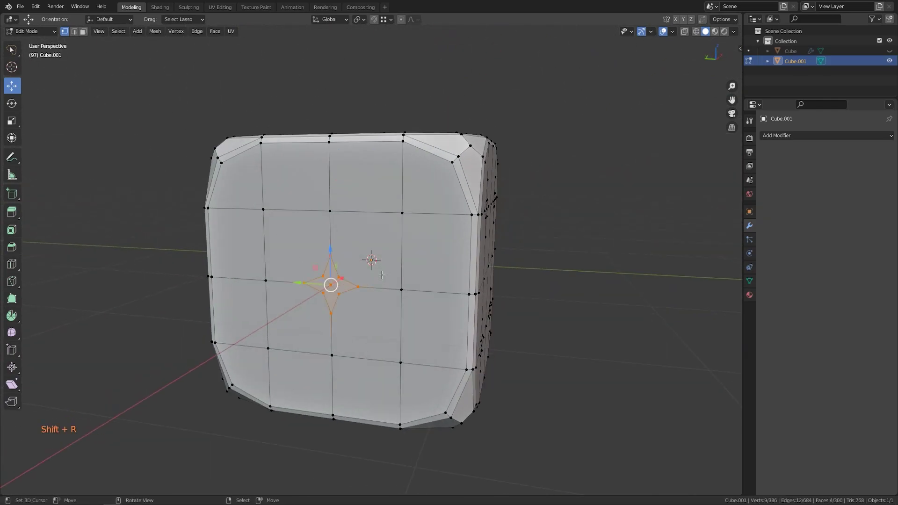
right_click(369, 260)
mouse_move(370, 260)
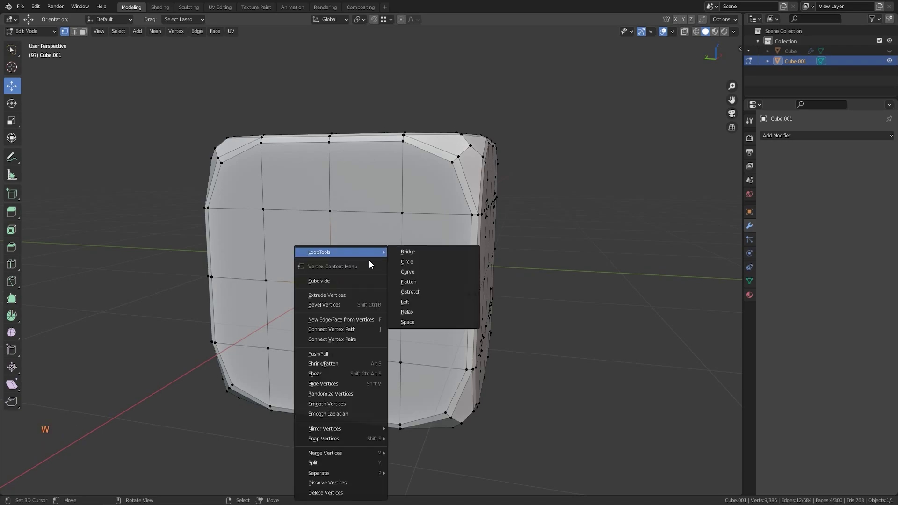
click(422, 259)
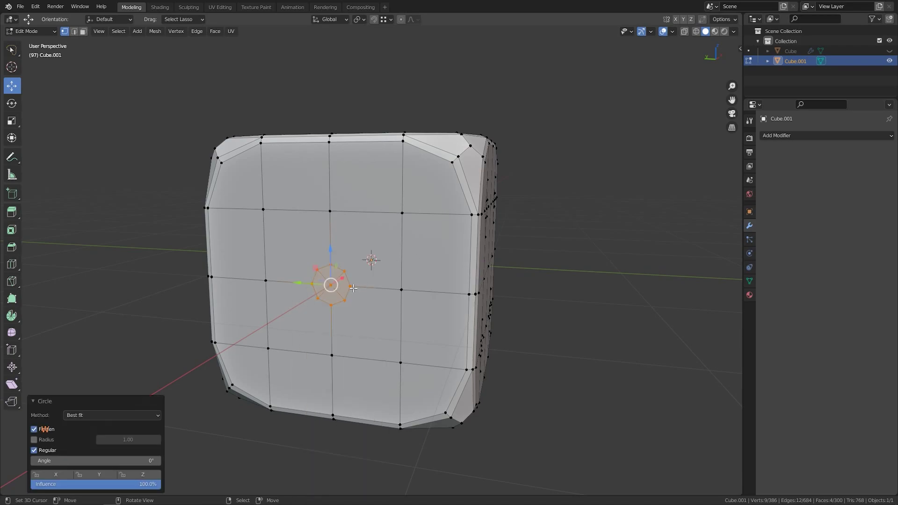
- Select the single pip's centre vertex plus the five pip centres on the adjacent face, and repeat the Circle operation
right_click(331, 285)
middle_drag(361, 180, 380, 227)
shift+click(371, 161)
shift+click(296, 201)
shift+click(311, 124)
shift+click(435, 127)
shift+right_click(445, 204)
key(shift+r)
- Add the three diagonal pip centres of the three-pip side to the selection and repeat the Circle operation
middle_drag(264, 314, 358, 292)
shift+right_click(271, 255)
shift+right_click(344, 326)
shift+right_click(412, 391)
key(shift+r)
- Add the six pip centres of the six-pip side to the selection and repeat the Circle operation
middle_drag(272, 334, 411, 326)
shift+right_click(331, 254)
shift+right_click(332, 323)
shift+right_click(334, 385)
shift+right_click(465, 367)
shift+right_click(470, 307)
shift+right_click(475, 241)
key(shift+r)
- Add the four pip centres of the four-pip side to the selection and repeat the Circle operation
middle_drag(259, 286, 349, 272)
shift+right_click(276, 226)
shift+right_click(283, 362)
shift+right_click(419, 372)
shift+right_click(423, 230)
key(shift+r)
- Add the two pip centres of the two-pip side to the selection and repeat the Circle operation
middle_drag(423, 231, 444, 280)
shift+right_click(457, 286)
shift+right_click(297, 376)
key(shift+r)
- Grow the selection to the full pip faces and extrude them inward along their normals by about 0.091 m
middle_drag(297, 377, 570, 430)
key(ctrl+KP_Add)
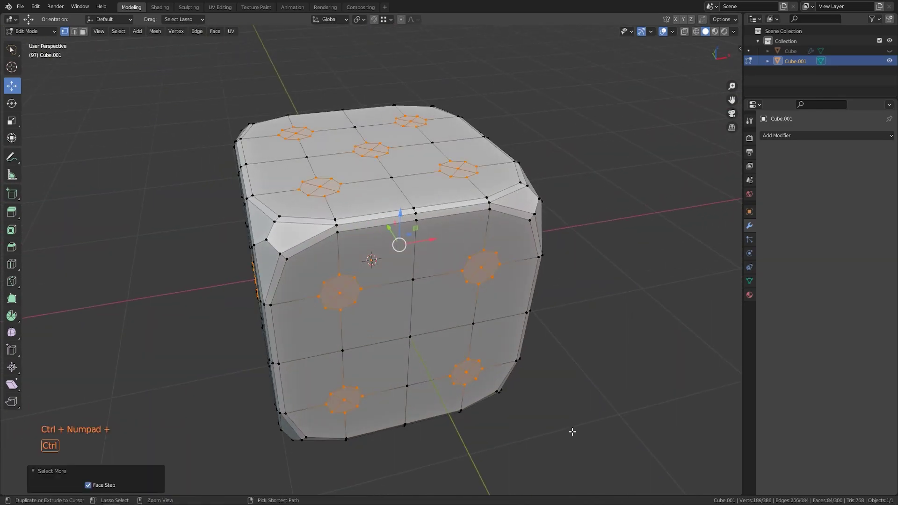
key(3)
scroll(472, 121, up, 1)
shift+middle_drag(488, 140, 404, 230)
key(alt+e)
click(493, 222)
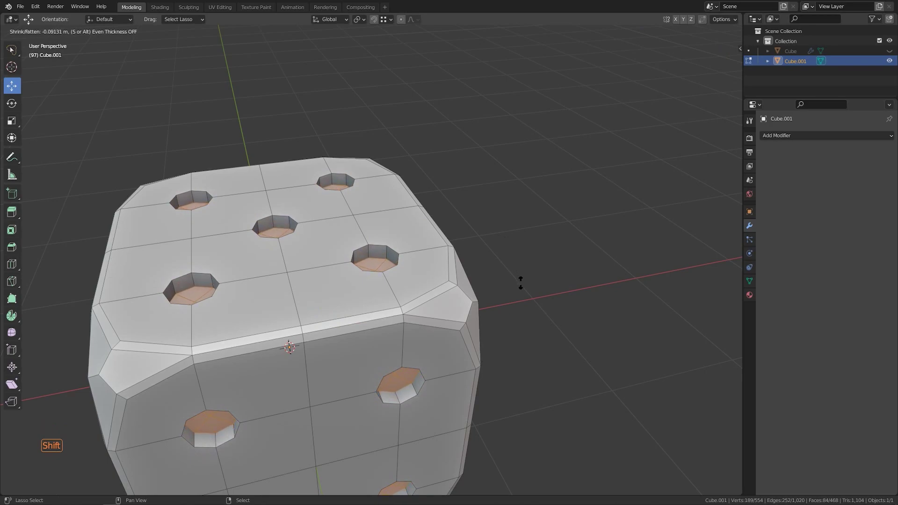
click(521, 282)
scroll(510, 279, up, 5)
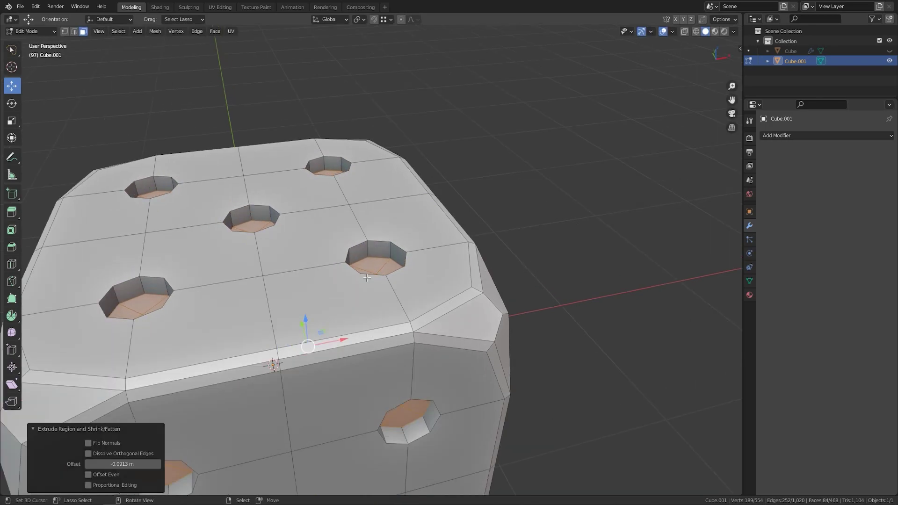
- Clear the selection and select the upper rim and floor outline edges of one pip on the five-pip side
key(alt+a)
click(389, 257)
key(2)
key(alt+a)
alt+click(387, 256)
alt+shift+right_click(352, 260)
alt+shift+right_click(353, 236)
alt+shift+right_click(404, 232)
alt+shift+right_click(414, 282)
alt+shift+right_click(368, 294)
middle_drag(368, 295, 320, 415)
alt+shift+right_click(312, 464)
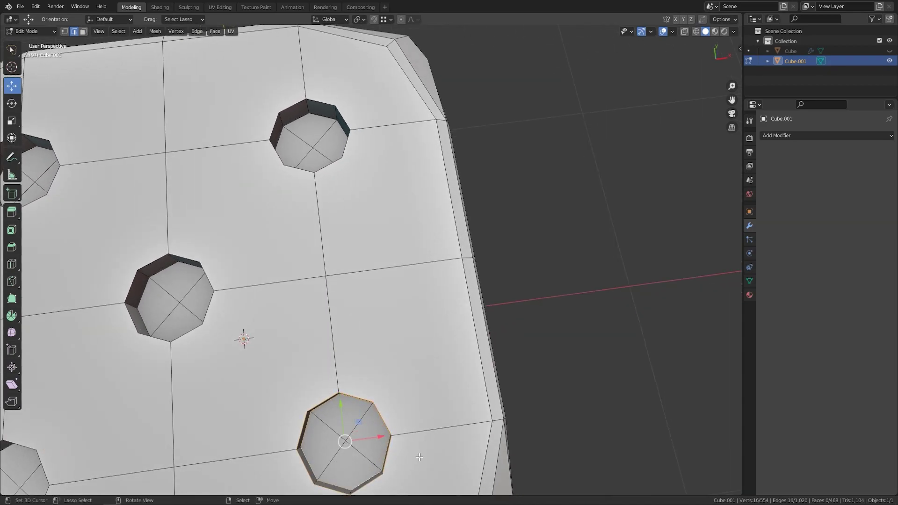
- Extend the selection to all edges of equal length with Select Similar, comparing by Equal
middle_drag(368, 474, 414, 362)
key(shift+g)
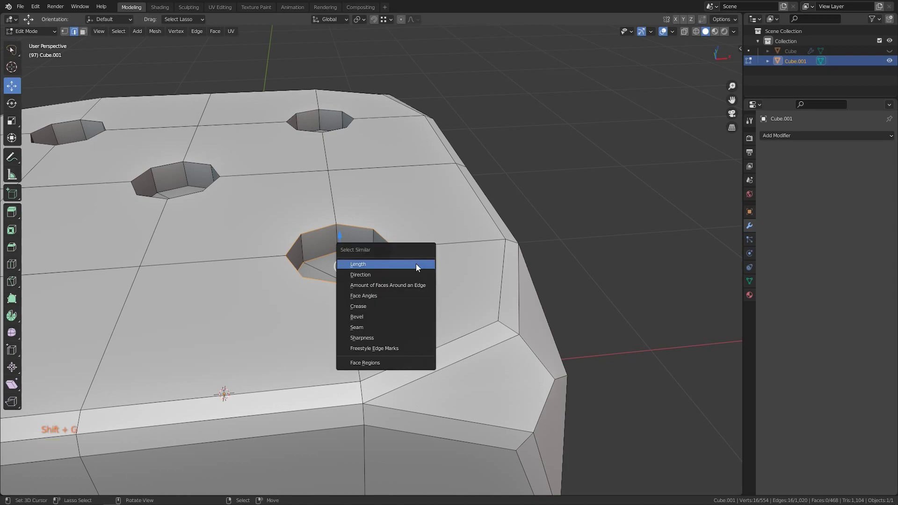
click(416, 263)
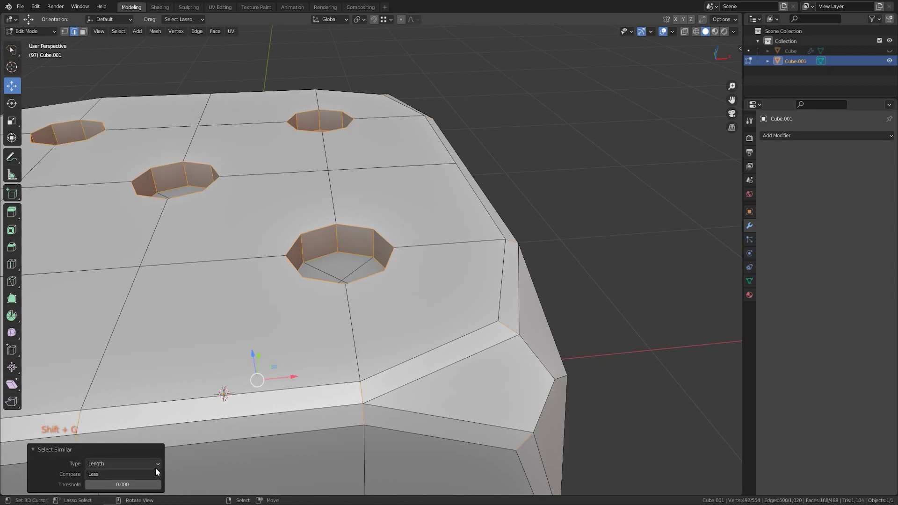
click(153, 474)
click(145, 464)
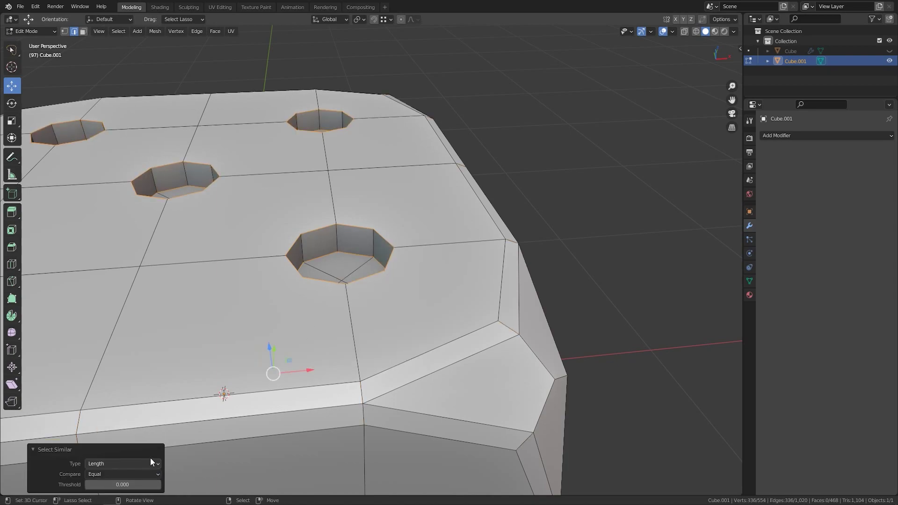
- Bevel the selected pip edges with 2 segments and a width of about 0.024 m
key(ctrl+b)
key(shift)
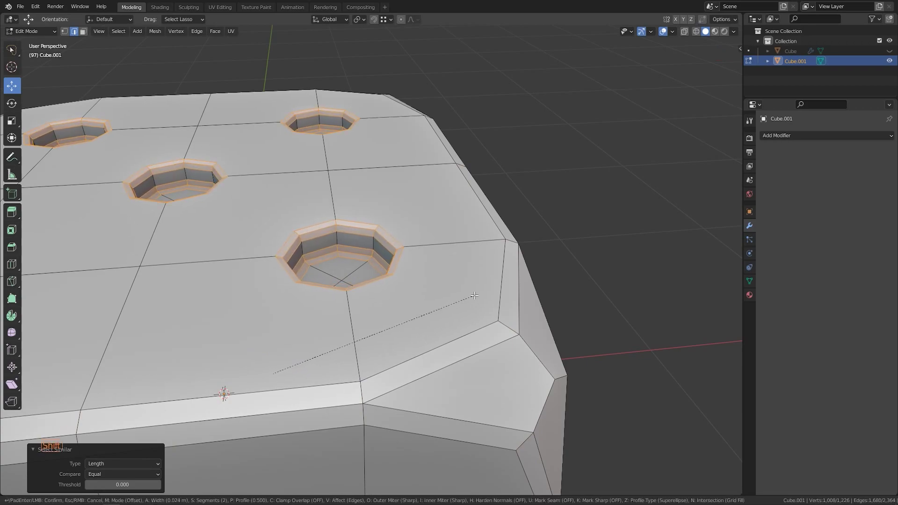
click(474, 295)
middle_drag(475, 295, 422, 248)
- On the six-pip side, connect the upper-right pip's rim vertices to the nearby face corner and the upper edge's midpoint
key(1)
key(a)
scroll(365, 290, down, 3)
middle_drag(291, 332, 455, 262)
shift+middle_drag(460, 353, 414, 285)
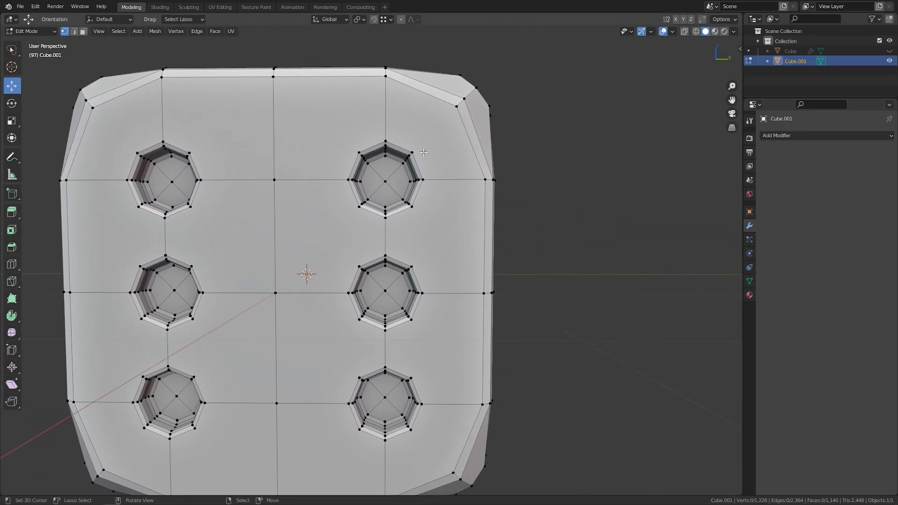
shift+click(454, 108)
key(j)
shift+click(274, 77)
- Connect the outer rim vertices of the three pips in the six-pip side's right column with vertical edges
click(414, 209)
shift+click(417, 260)
click(427, 177)
shift+click(426, 288)
click(413, 321)
shift+click(415, 375)
shift+click(421, 399)
right_click(422, 407)
shift+right_click(424, 295)
- Connect the lower-right pip's rim vertices to the nearby face corner and the lower edge's midpoint on the six-pip side
key(a)
right_click(413, 430)
shift+right_click(452, 469)
key(j)
shift+middle_drag(452, 466, 480, 331)
right_click(389, 297)
shift+right_click(310, 361)
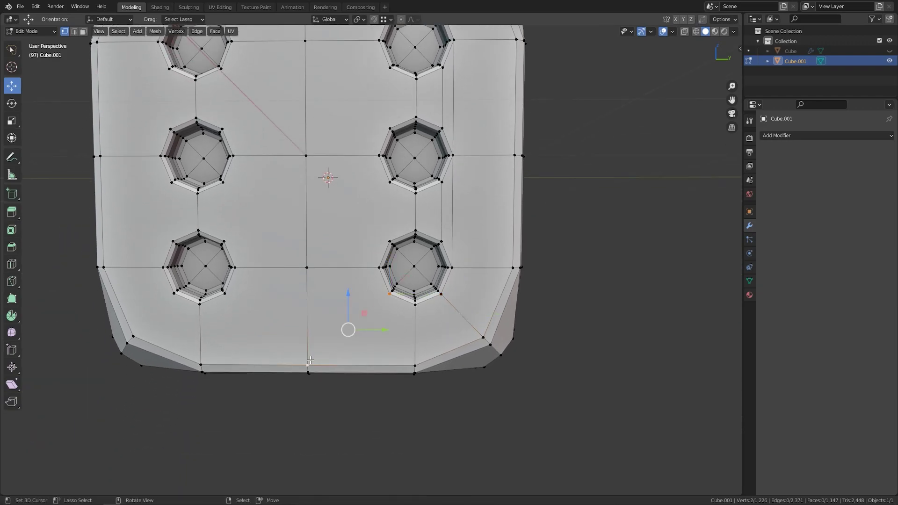
- Connect the rim vertices between the lower and middle pip rows, vertically along the right column and horizontally to the left column
right_click(383, 240)
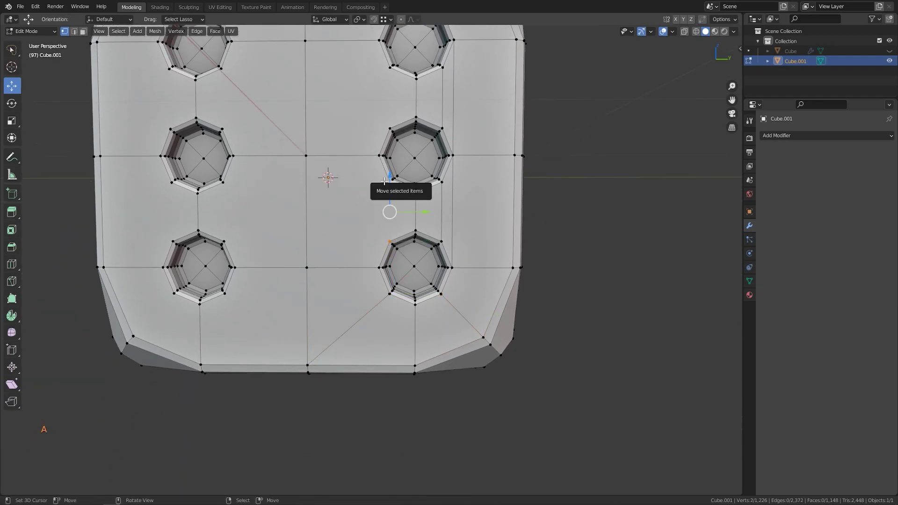
shift+right_click(228, 244)
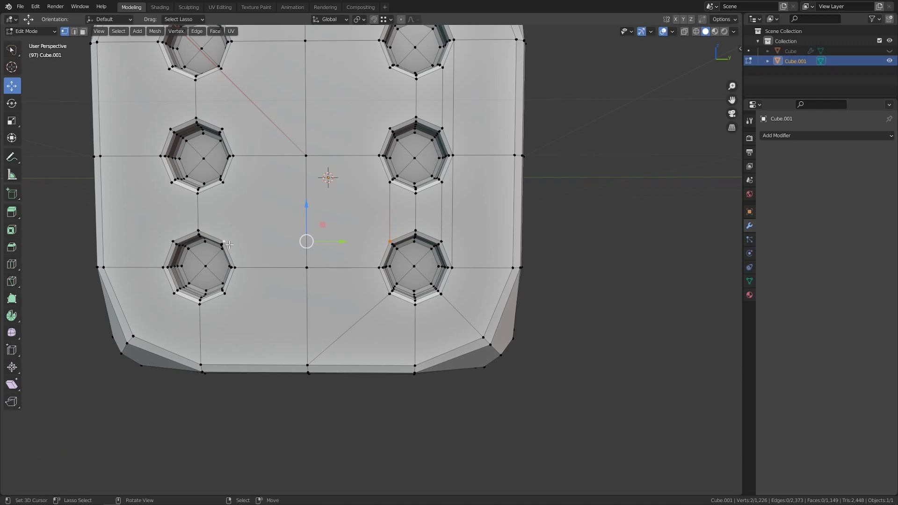
right_click(391, 182)
shift+right_click(223, 183)
key(j)
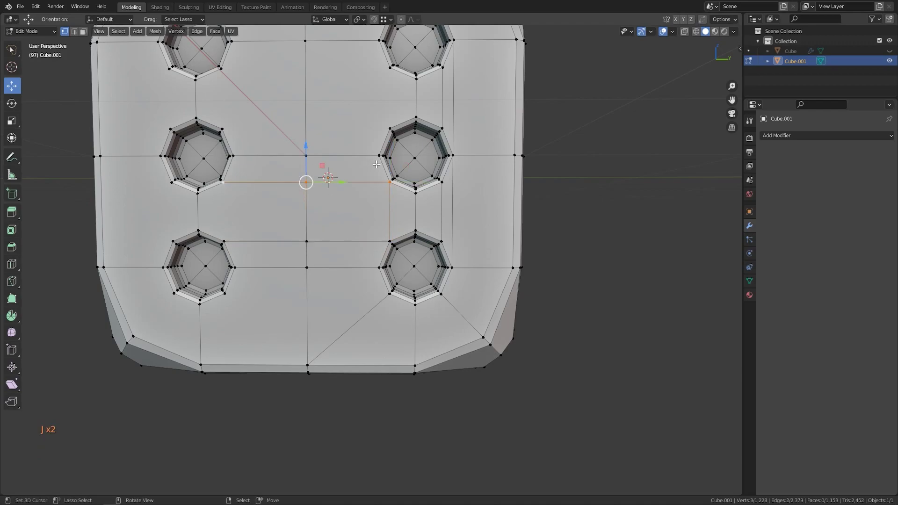
- Connect the rim vertices between the middle and upper pip rows in the same vertical and horizontal pattern
right_click(386, 131)
shift+right_click(234, 135)
right_click(388, 71)
shift+right_click(388, 125)
key(j)
shift+middle_drag(383, 70, 376, 168)
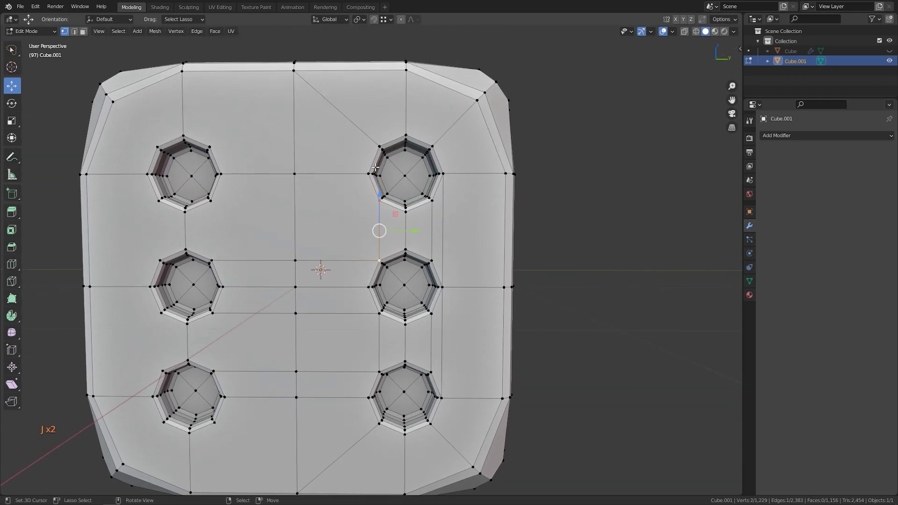
right_click(377, 200)
shift+right_click(218, 202)
- Grow a selection from the right column's pip centres to that half of the six-pip side, duplicate it and move the copy along Y clear of the die
key(3)
key(1)
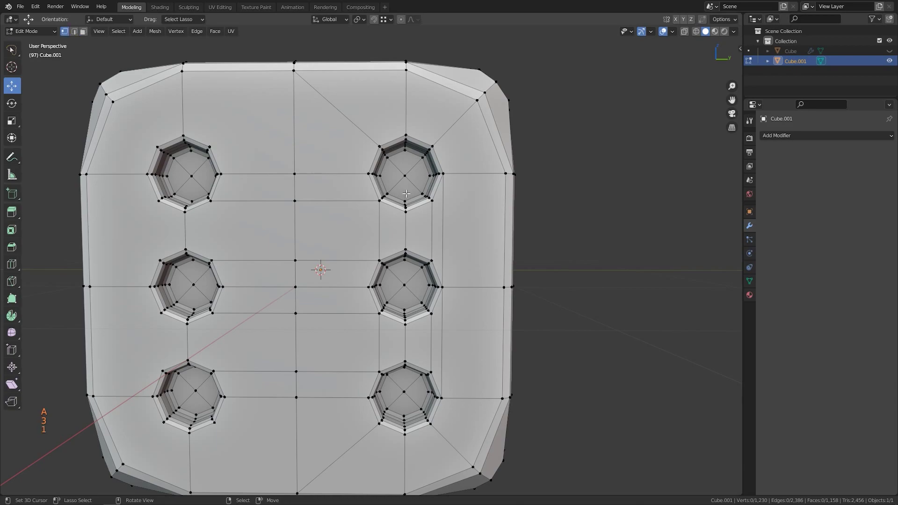
shift+right_click(404, 285)
key(ctrl+KP_Add)
key(ctrl+KP_Add)
key(ctrl+KP_Add)
key(ctrl+KP_Add)
key(ctrl+KP_Add)
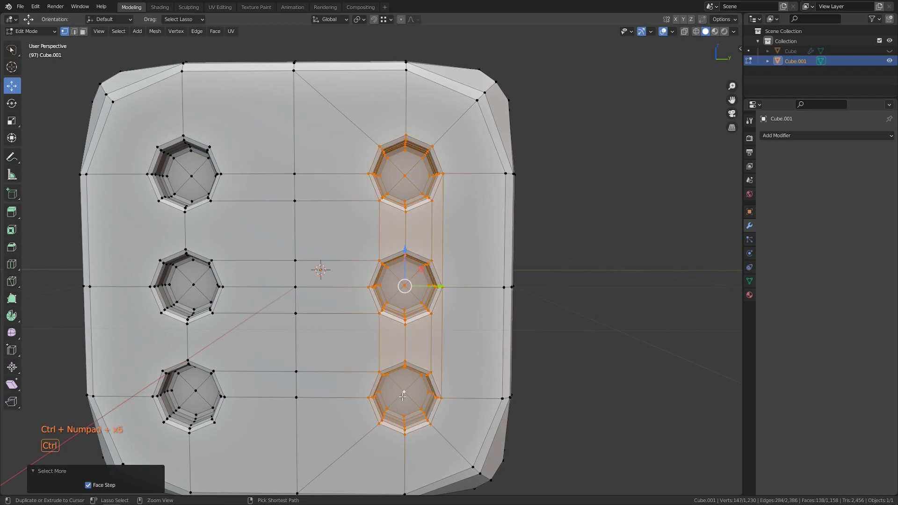
key(shift+d)
right_click(421, 360)
drag(437, 287, 697, 295)
key(a)
key(a)
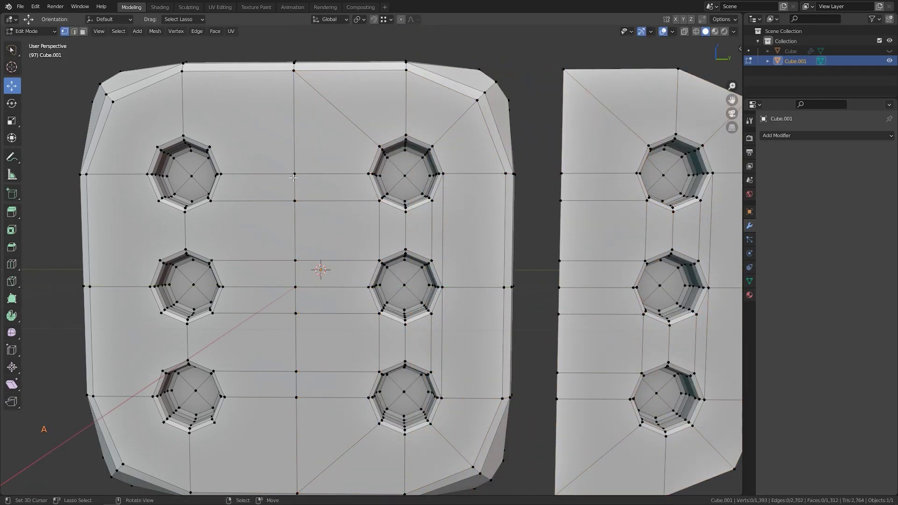
- Grow a selection from the left column's pip centres to the left half of the six-pip side and delete its faces
click(187, 179)
key(ctrl+KP_Add)
key(ctrl+KP_Add)
key(ctrl+KP_Add)
key(ctrl+KP_Add)
key(ctrl+KP_Add)
key(ctrl+KP_Add)
key(ctrl+KP_Add)
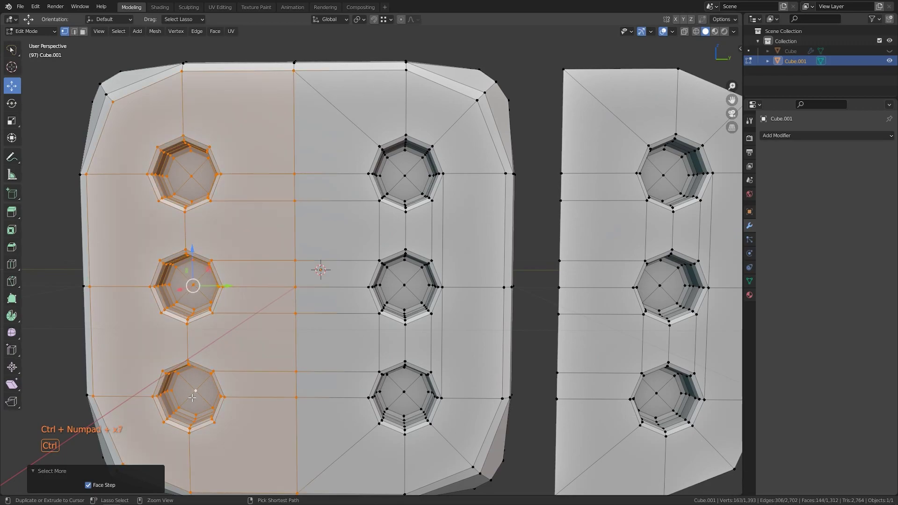
key(x)
click(228, 308)
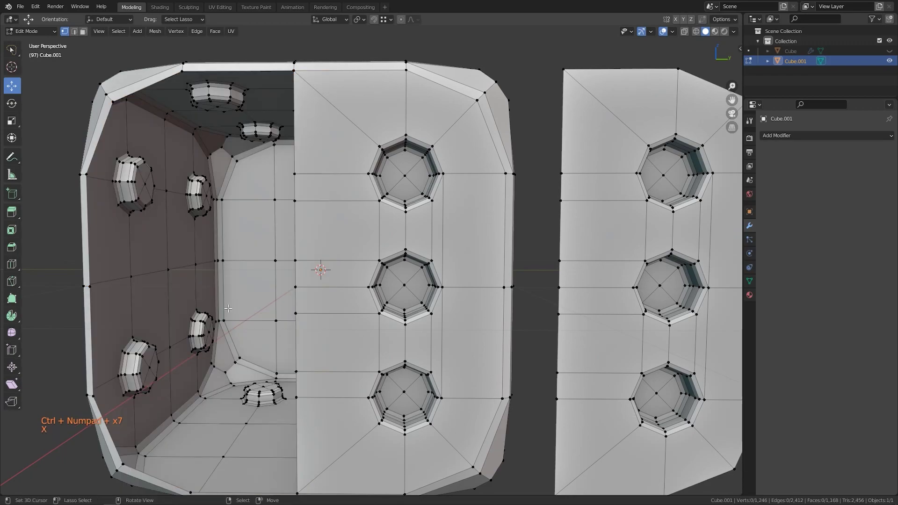
- Select the whole detached half and mirror it along the global Y axis
key(l)
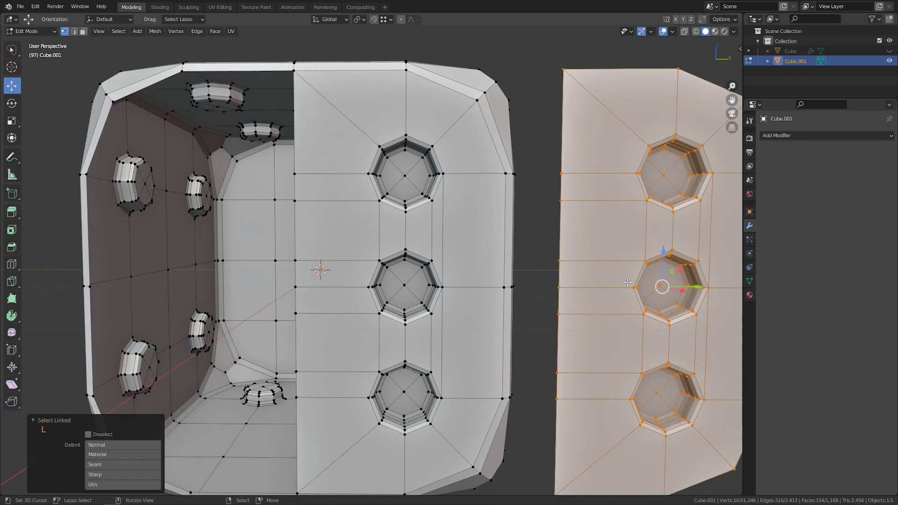
key(ctrl+m)
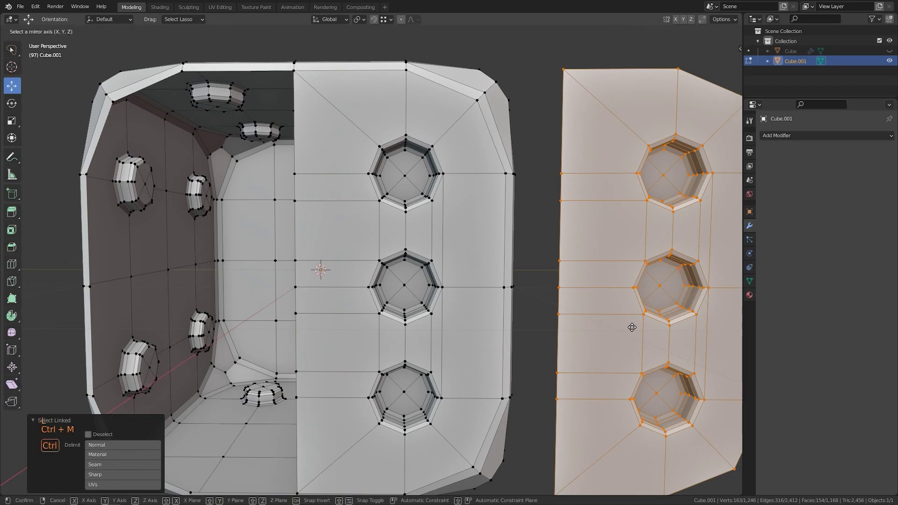
key(y)
click(631, 327)
scroll(632, 327, down, 3)
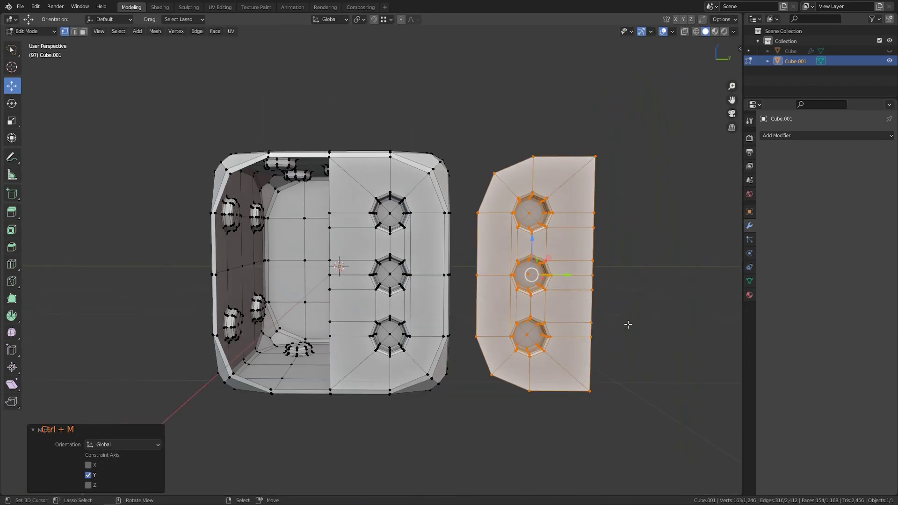
- Move the mirrored half along Y into the opening, snapping its inner edge to the die's remaining half
middle_drag(552, 217, 562, 277)
drag(552, 262, 173, 336)
scroll(215, 374, up, 4)
middle_drag(229, 340, 266, 142)
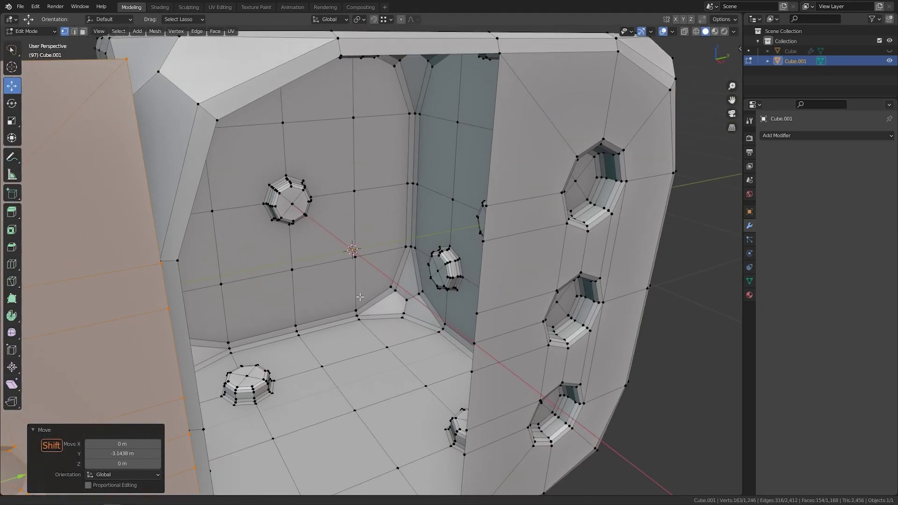
scroll(265, 143, up, 2)
key(g)
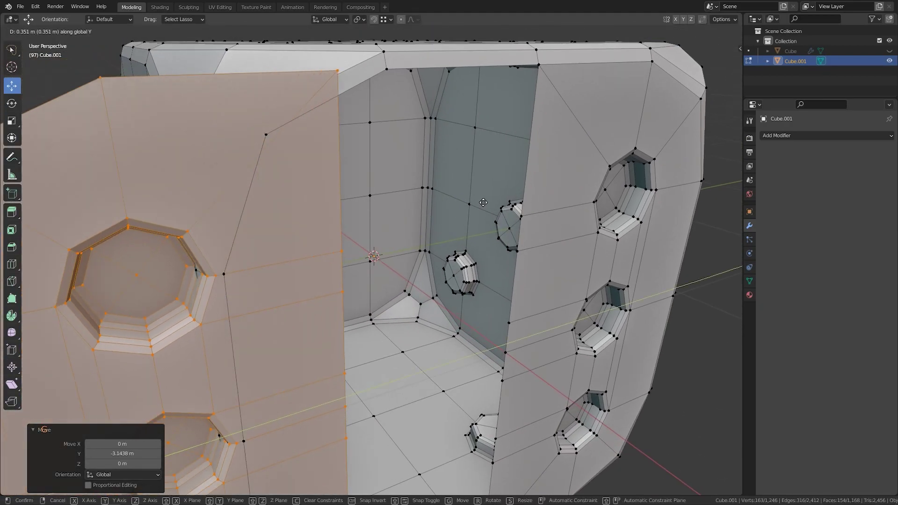
click(537, 62)
key(a)
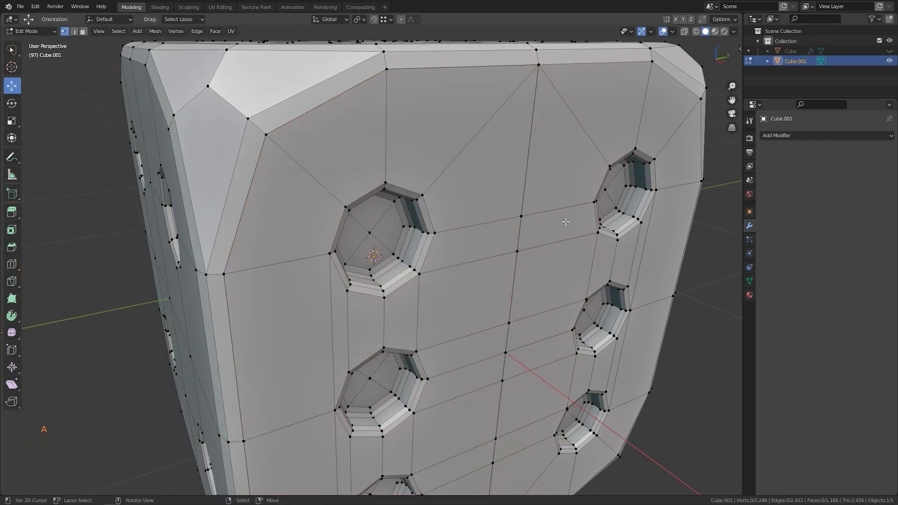
- Merge all vertices by distance at 0.0001 m and recalculate the normals with Inside enabled
key(a)
key(m)
click(565, 221)
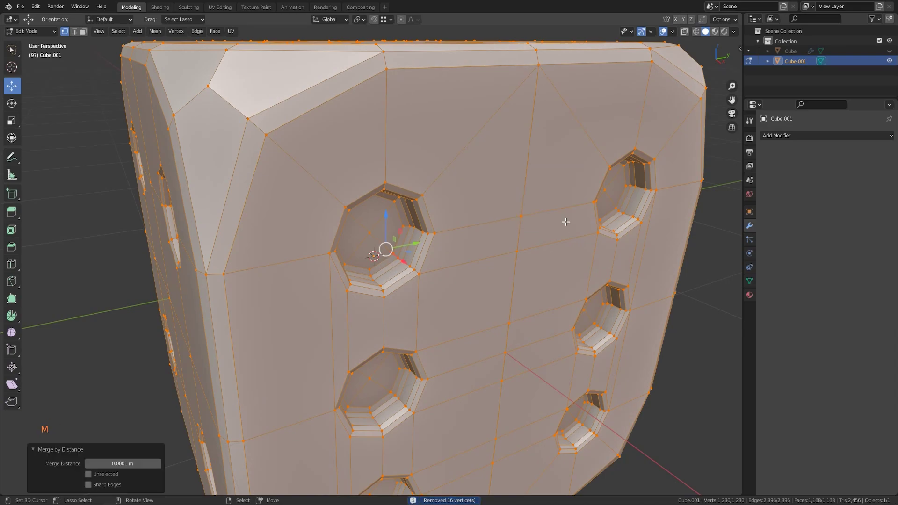
key(ctrl+shift+n)
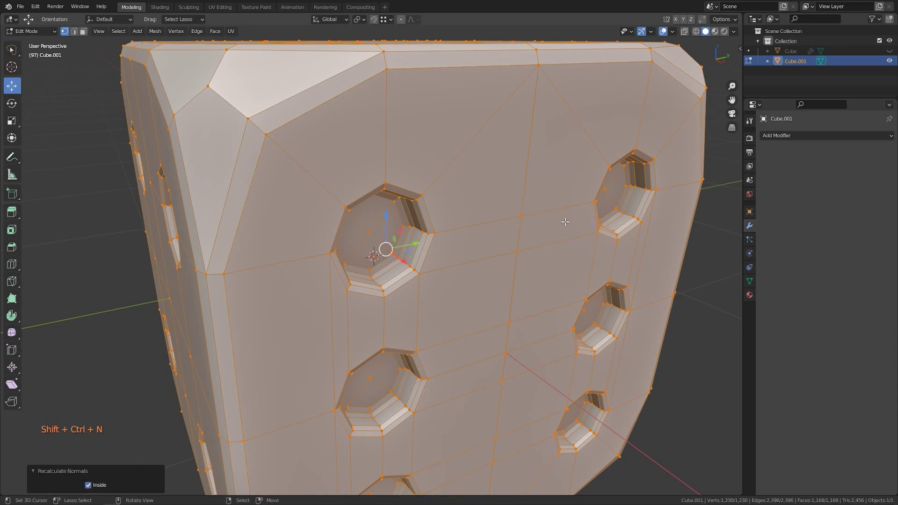
key(a)
scroll(401, 226, down, 2)
scroll(400, 226, down, 1)
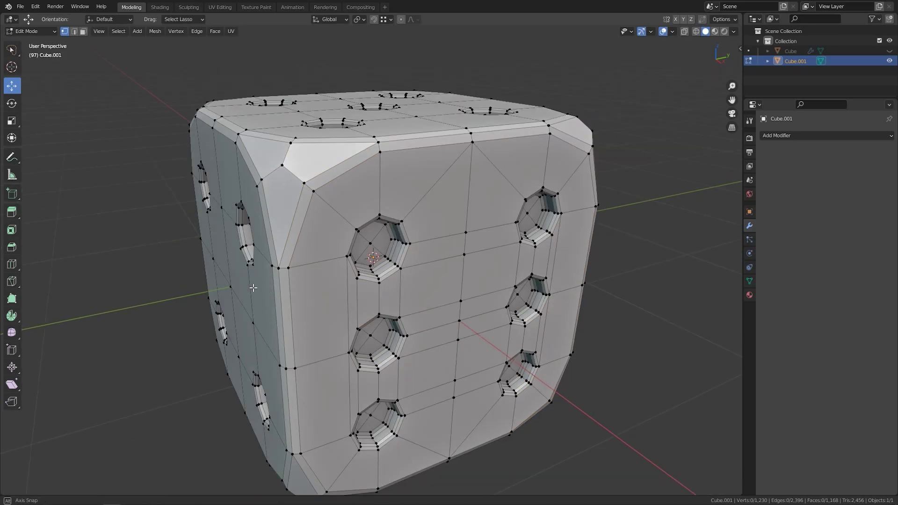
- On the four-pip side, connect the upper-right pip's rim to its face corner and join the right-hand pips to the right edge's midpoint
middle_drag(401, 226, 421, 191)
click(418, 190)
shift+click(461, 150)
key(j)
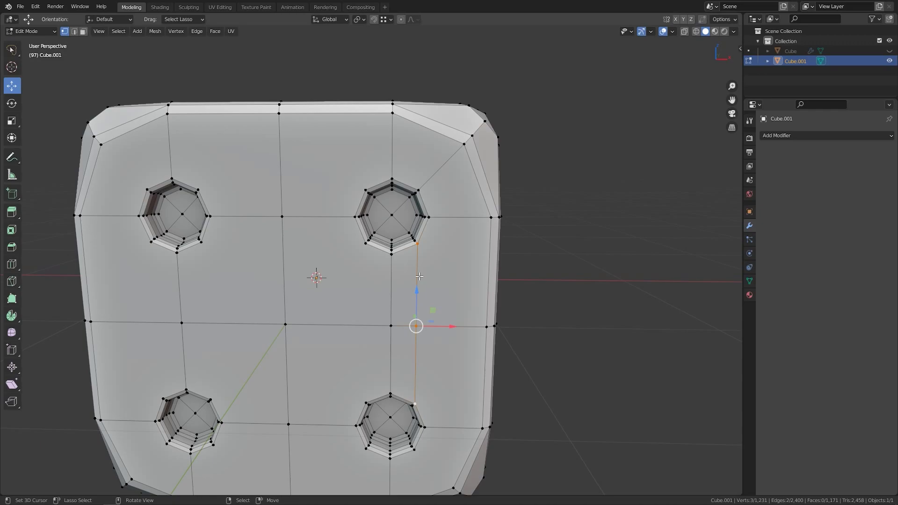
key(ctrl+z)
key(ctrl+z)
shift+click(486, 326)
key(j)
- Connect the lower-right pip's rim to the lower edge's midpoint and the centre vertex of the four-pip side
click(367, 447)
shift+middle_drag(369, 446, 414, 234)
shift+click(338, 301)
key(j)
shift+middle_drag(345, 228, 363, 300)
click(434, 263)
shift+click(345, 178)
- Connect the lower-left pip's rim to the lower edge's midpoint, its face corner, the left edge's midpoint and the centre vertex
click(279, 309)
shift+click(356, 373)
key(j)
click(232, 309)
shift+click(197, 346)
key(j)
click(230, 261)
shift+click(160, 180)
key(j)
click(277, 261)
shift+click(356, 180)
key(j)
- Connect both upper pips' rims on the four-pip side to the centre vertex and the upper edge's midpoint
shift+middle_drag(347, 184, 375, 244)
click(298, 167)
shift+click(377, 246)
click(466, 166)
shift+click(380, 251)
key(j)
shift+middle_drag(286, 115, 318, 139)
shift+click(415, 59)
key(j)
click(498, 138)
shift+click(410, 60)
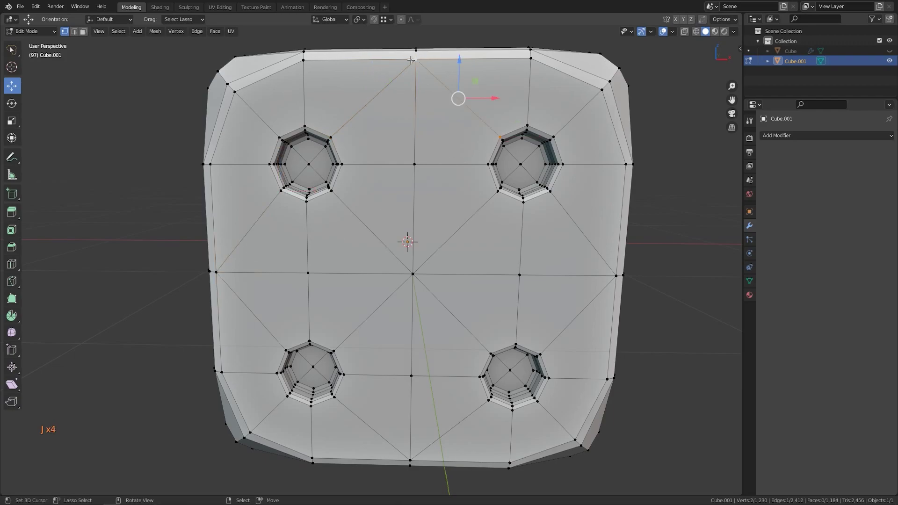
- On the one-pip side, connect the pip's diagonal rim vertices to the four surrounding grid intersections
scroll(433, 289, down, 1)
middle_drag(372, 343, 470, 342)
right_click(338, 244)
shift+right_click(401, 179)
key(j)
right_click(299, 243)
shift+right_click(232, 176)
key(j)
right_click(299, 282)
shift+right_click(237, 347)
key(j)
shift+right_click(402, 349)
key(j)
- On the three-pip side, connect the centre pip's diagonal rim vertices to the neighbouring upper-left and lower-right pips
scroll(373, 332, down, 1)
middle_drag(260, 314, 364, 309)
right_click(368, 269)
shift+right_click(396, 305)
right_click(348, 324)
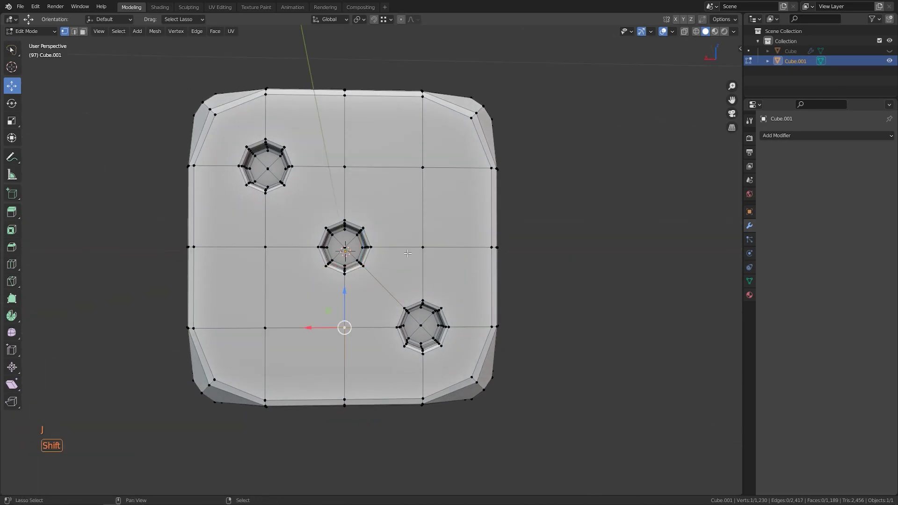
right_click(320, 225)
key(j)
shift+right_click(341, 169)
- Connect the upper-left pip's rim on the three-pip side to its face corner, the upper edge's midpoint and the left edge's midpoint
right_click(247, 145)
shift+right_click(216, 115)
key(j)
right_click(284, 146)
shift+right_click(344, 96)
key(j)
right_click(245, 185)
shift+right_click(192, 247)
key(j)
- Connect the lower-right pip's rim on the three-pip side to the right edge's midpoint, the lower edge's midpoint and its face corner
right_click(441, 308)
shift+right_click(492, 247)
key(j)
right_click(404, 346)
shift+right_click(346, 398)
key(j)
right_click(440, 346)
shift+right_click(470, 373)
key(j)
- Connect the centre pip's upper-right and lower-left rim vertices to the adjacent grid intersections on the three-pip side
right_click(363, 228)
shift+right_click(423, 167)
key(j)
right_click(326, 266)
shift+right_click(265, 327)
key(j)
- On the five-pip side, connect the upper-left pip's rim to its face corner, the upper edge's midpoint and the left edge's midpoint
middle_drag(265, 328, 312, 144)
shift+right_click(273, 121)
key(j)
right_click(352, 155)
shift+right_click(420, 97)
key(j)
right_click(309, 199)
shift+right_click(257, 269)
key(j)
- Connect the upper-left pip to the centre pip and join the four grid intersections around the centre pip in a diamond
right_click(352, 199)
shift+right_click(391, 247)
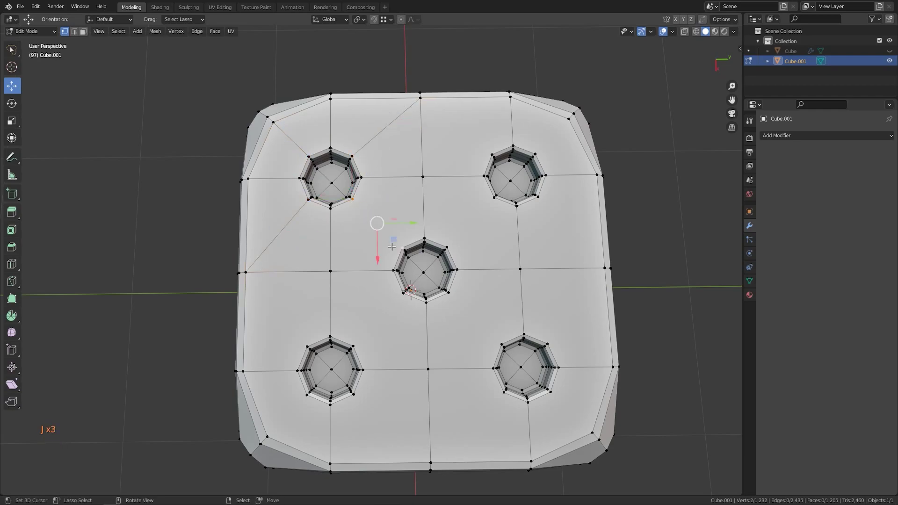
right_click(331, 270)
shift+right_click(417, 185)
right_click(428, 186)
shift+right_click(511, 285)
right_click(425, 367)
shift+right_click(331, 272)
- Connect the lower-left, lower-right and upper-right pips' rims to the centre pip on the five-pip side
right_click(357, 344)
shift+right_click(402, 298)
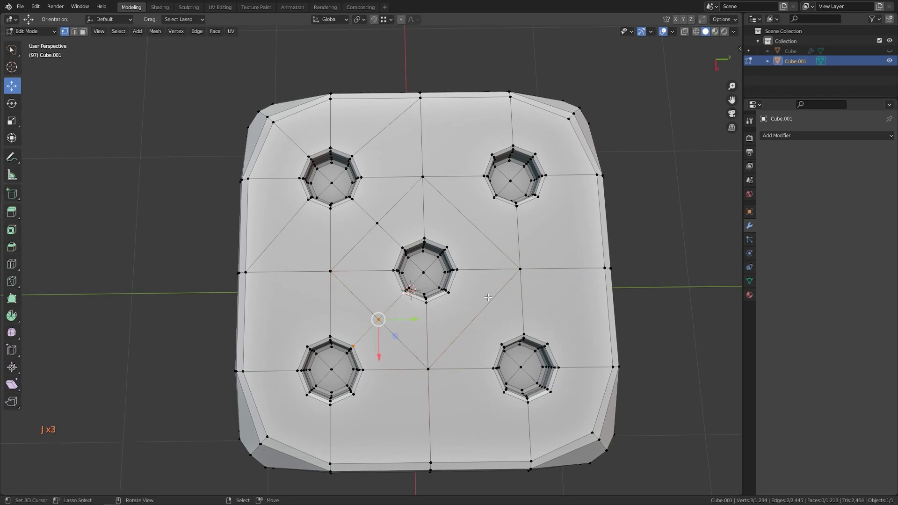
shift+right_click(495, 337)
key(j)
shift+right_click(492, 199)
key(j)
- Connect the upper-right pip's rim on the five-pip side to its face corner, the upper edge's midpoint and the right edge's midpoint
right_click(538, 151)
shift+right_click(567, 119)
key(j)
right_click(491, 154)
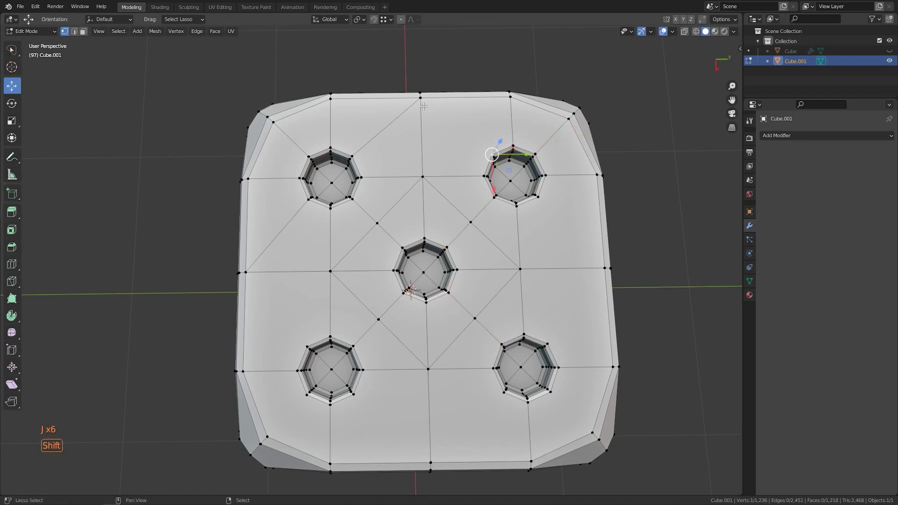
key(j)
right_click(537, 197)
shift+right_click(604, 268)
key(j)
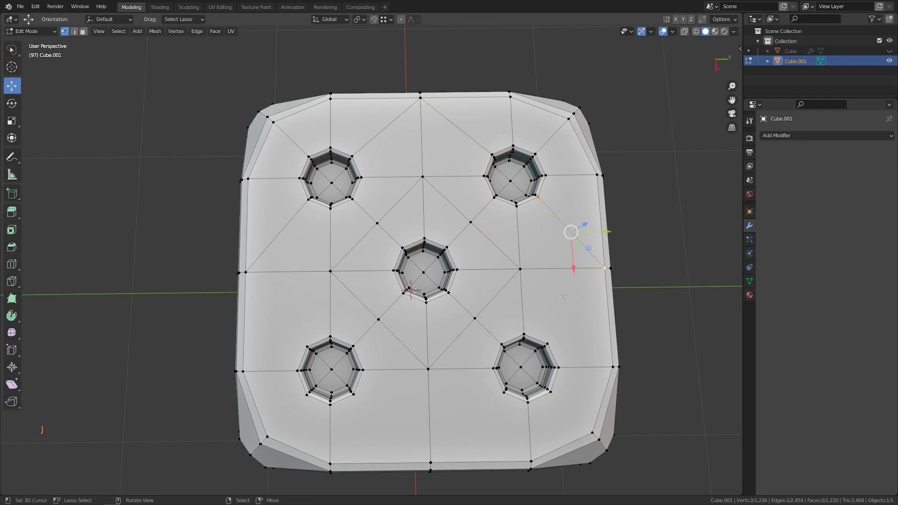
- Connect the lower-right pip's rim to the right and lower edge midpoints, and the lower-left pip's rim to the lower and left ones
shift+right_click(604, 269)
key(g)
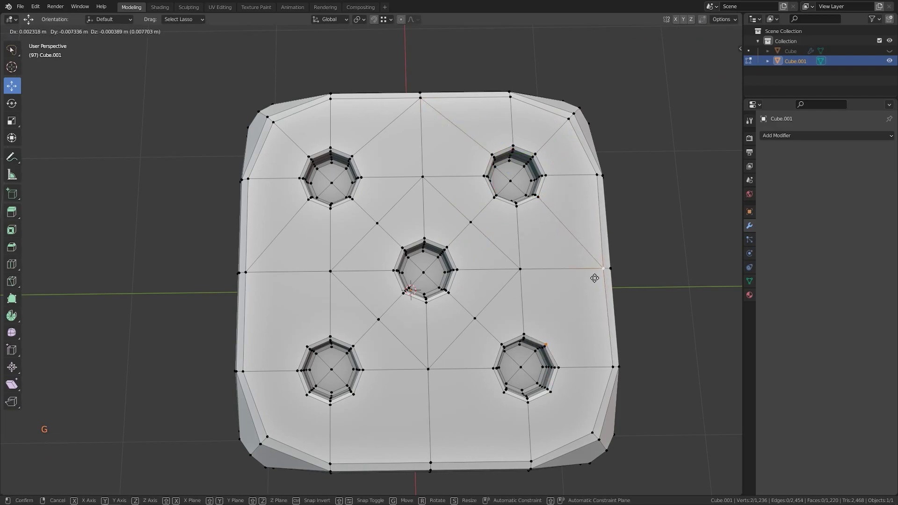
key(Escape)
right_click(503, 392)
shift+right_click(430, 462)
key(j)
right_click(354, 396)
shift+right_click(428, 460)
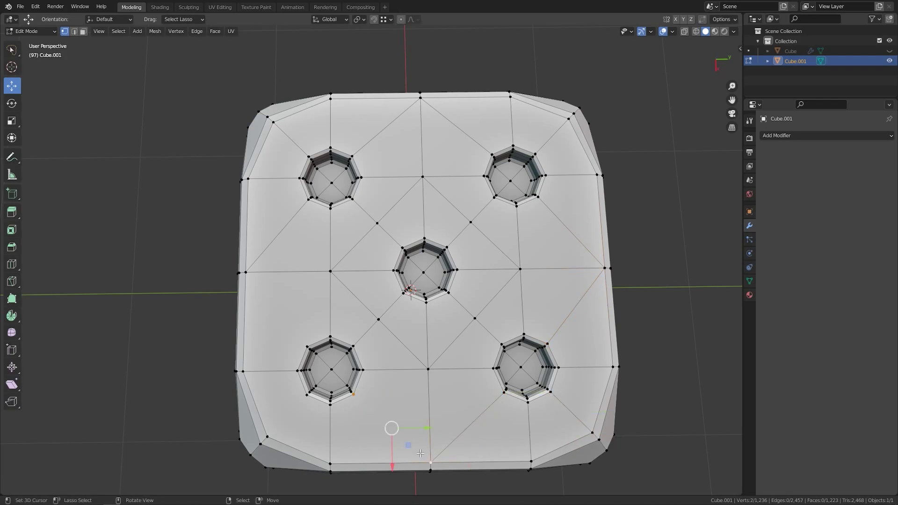
right_click(306, 347)
shift+right_click(246, 273)
- On the two-pip side, connect the nearer pip's rim to the centre vertex and the midpoints of its two adjacent edges
scroll(368, 354, down, 3)
middle_drag(365, 350, 466, 257)
key(j)
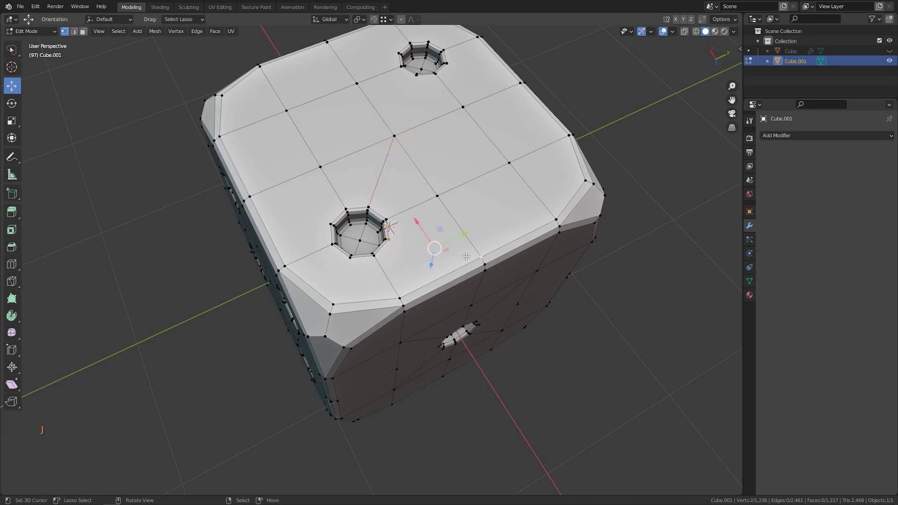
click(331, 224)
shift+click(248, 196)
key(j)
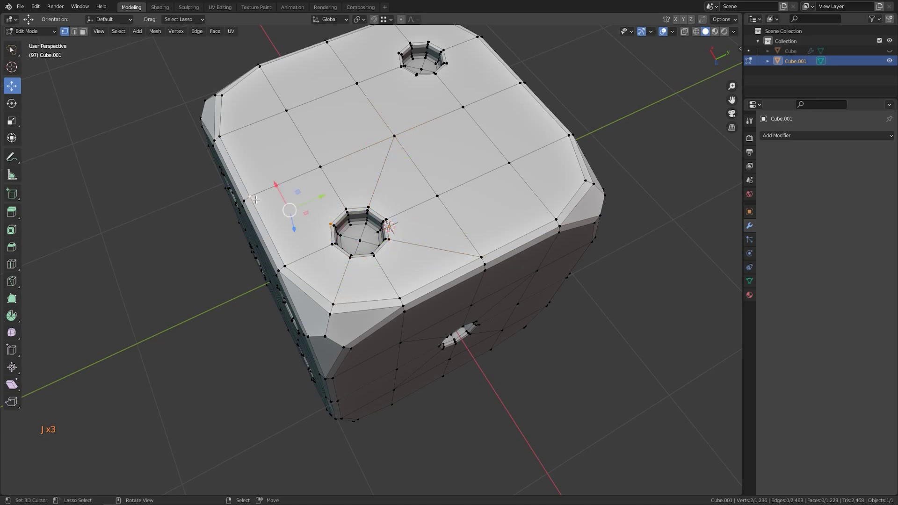
- Connect the second pip's rim on the two-pip side to the centre vertex and the surrounding face-edge vertices
shift+right_click(394, 135)
key(j)
middle_drag(395, 137, 292, 160)
right_click(560, 245)
shift+right_click(575, 172)
key(j)
right_click(539, 302)
shift+right_click(504, 385)
key(j)
right_click(581, 284)
shift+right_click(632, 305)
key(j)
- Add a level 3 Subdivision modifier to the die, fit the edit cage to the smoothed surface and switch to edge selection
middle_drag(417, 271, 288, 128)
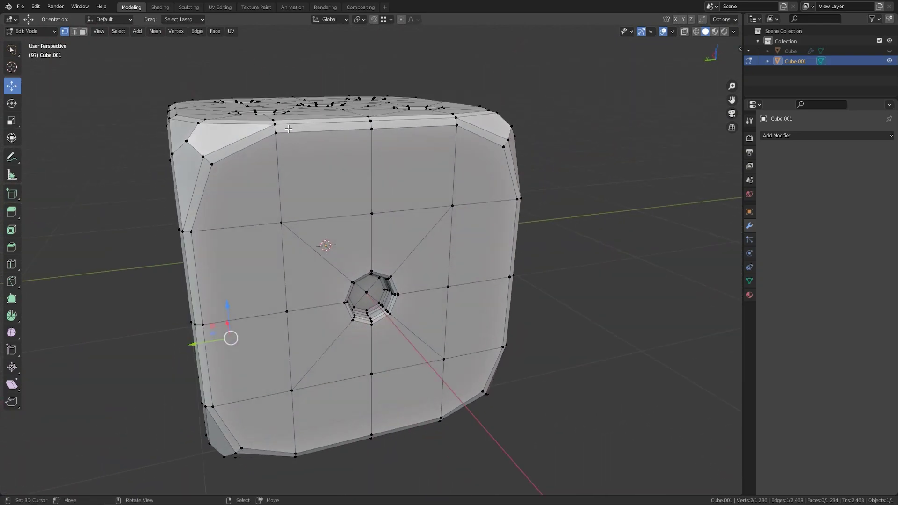
middle_drag(352, 320, 375, 320)
key(ctrl+3)
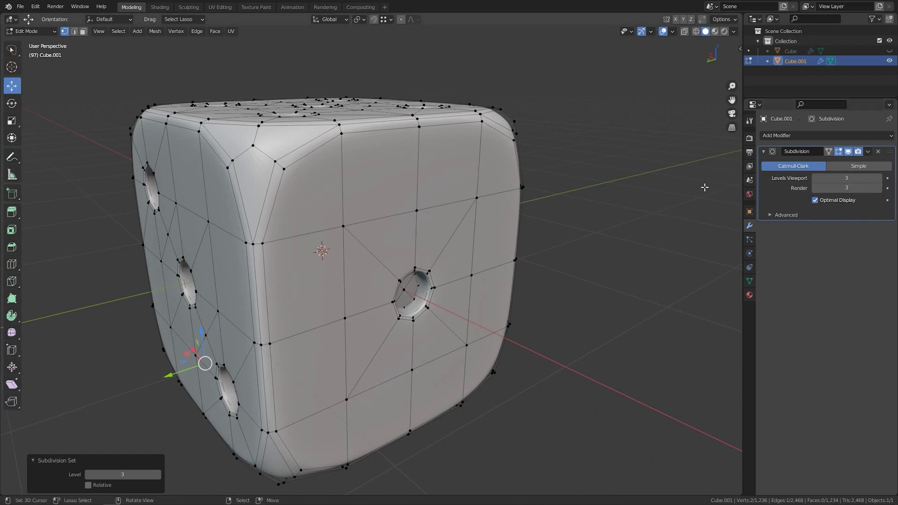
click(830, 153)
key(2)
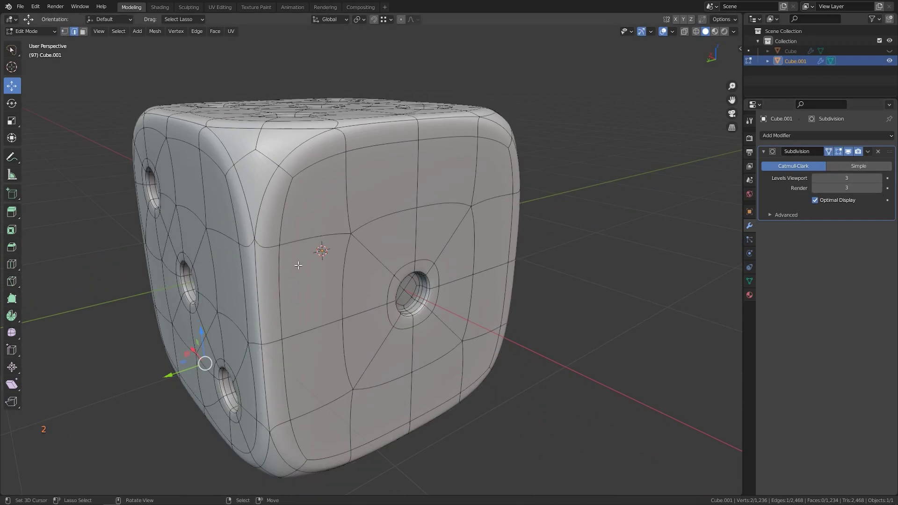
- Select the floor faces of the upper-left pip on the three-pip side and grow the selection four times to cover the recess
scroll(209, 296, down, 1)
middle_drag(188, 308, 317, 228)
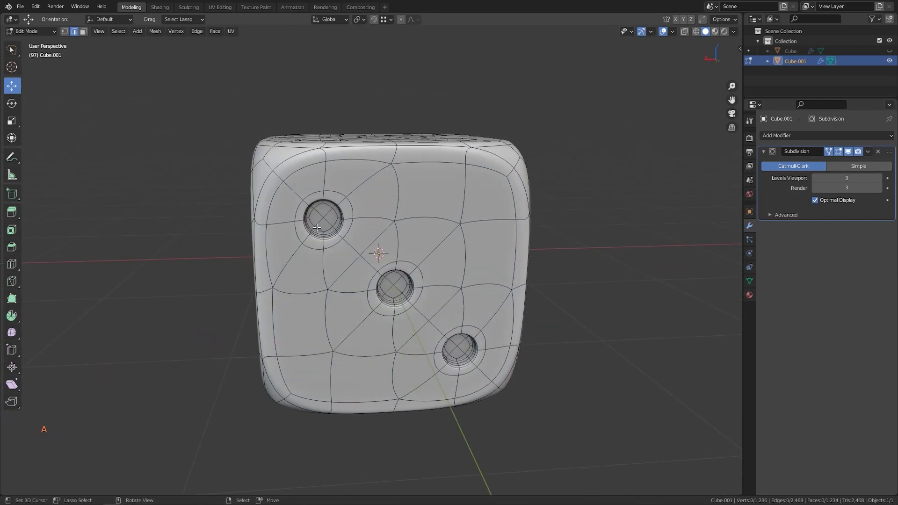
scroll(317, 228, up, 1)
key(3)
shift+right_click(301, 206)
shift+right_click(309, 215)
shift+right_click(317, 209)
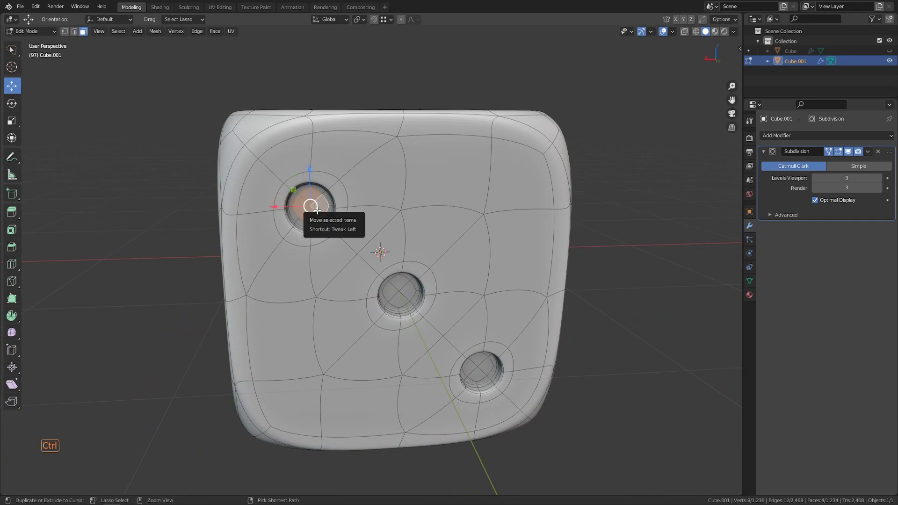
key(ctrl+KP_Add)
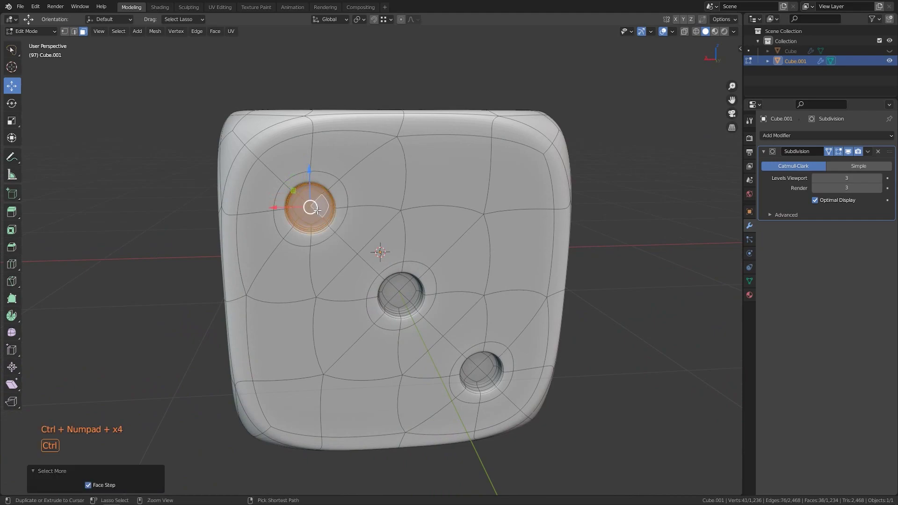
- Extend the selection to all faces of similar area so that the pips on every side are included
key(shift+g)
click(465, 215)
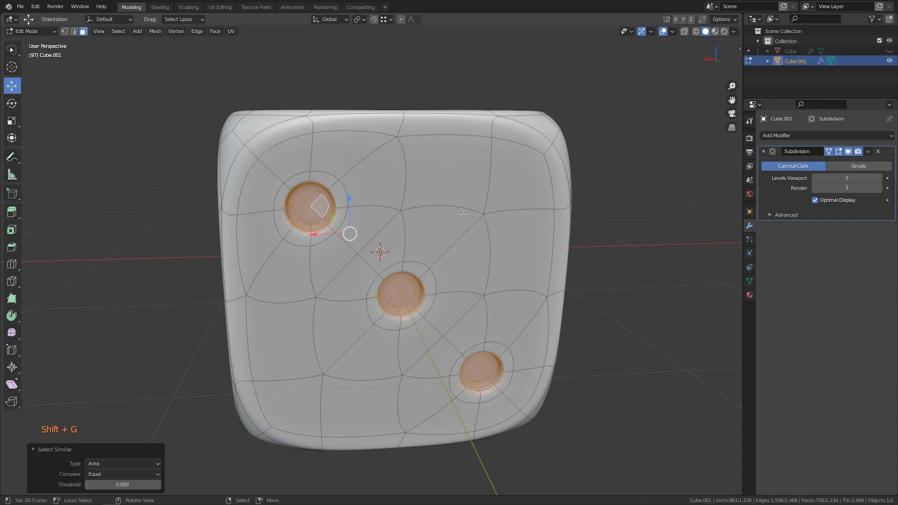
scroll(464, 214, down, 2)
middle_drag(469, 215, 271, 206)
- Give the die the existing material named Material
click(749, 295)
click(764, 176)
click(750, 190)
click(764, 176)
click(675, 200)
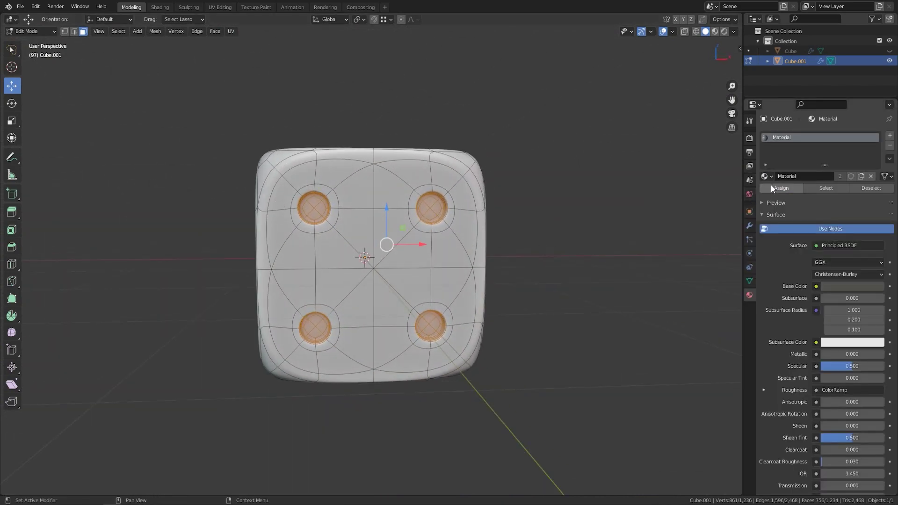
- Add a second material slot with the existing Dot material and assign it to the selected pip faces
key(ctrl+i)
click(890, 136)
click(765, 196)
click(669, 211)
key(ctrl+i)
click(781, 208)
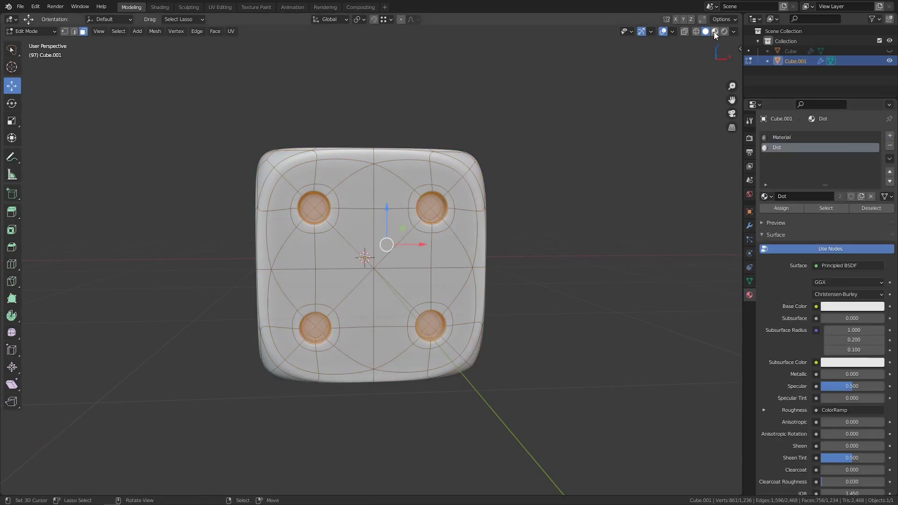
- Show the die in Material Preview shading with nothing selected in the mesh and return to Object Mode
click(714, 32)
key(alt+a)
middle_drag(507, 207, 458, 220)
scroll(459, 220, up, 3)
key(Tab)
key(w)
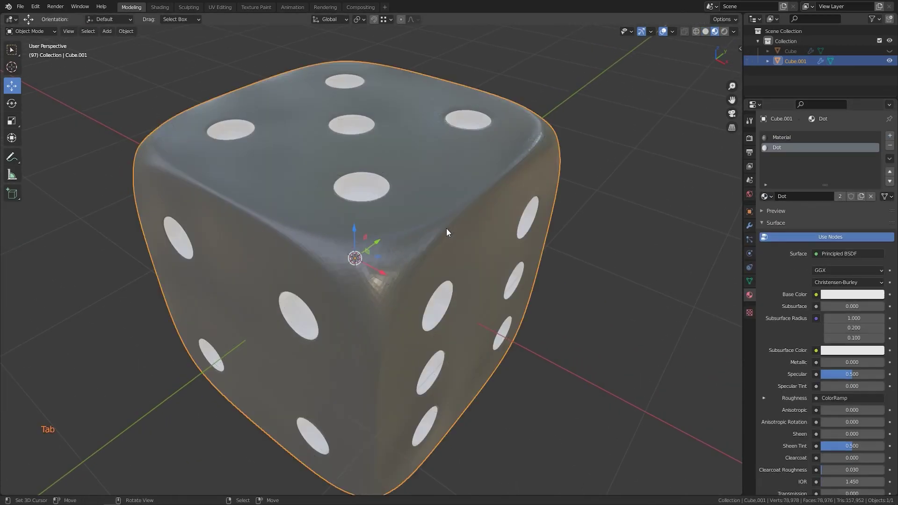